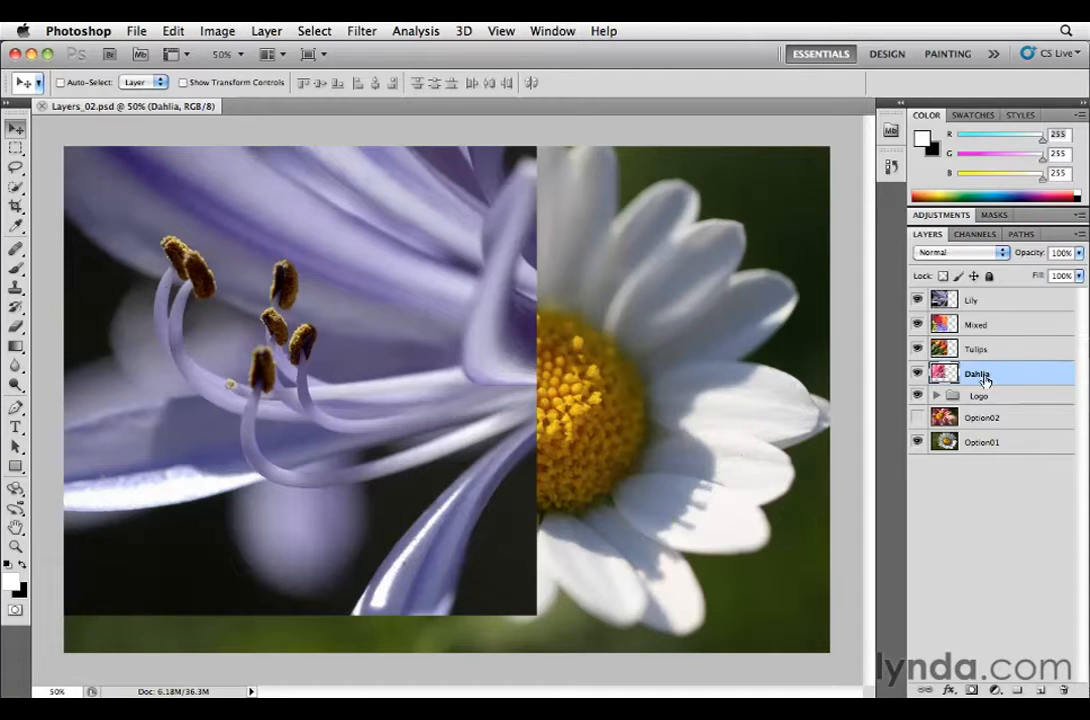
- Convert the Dahlia, Tulips, Mixed and Lily layers to Smart Objects, each one separately
right_click(985, 379)
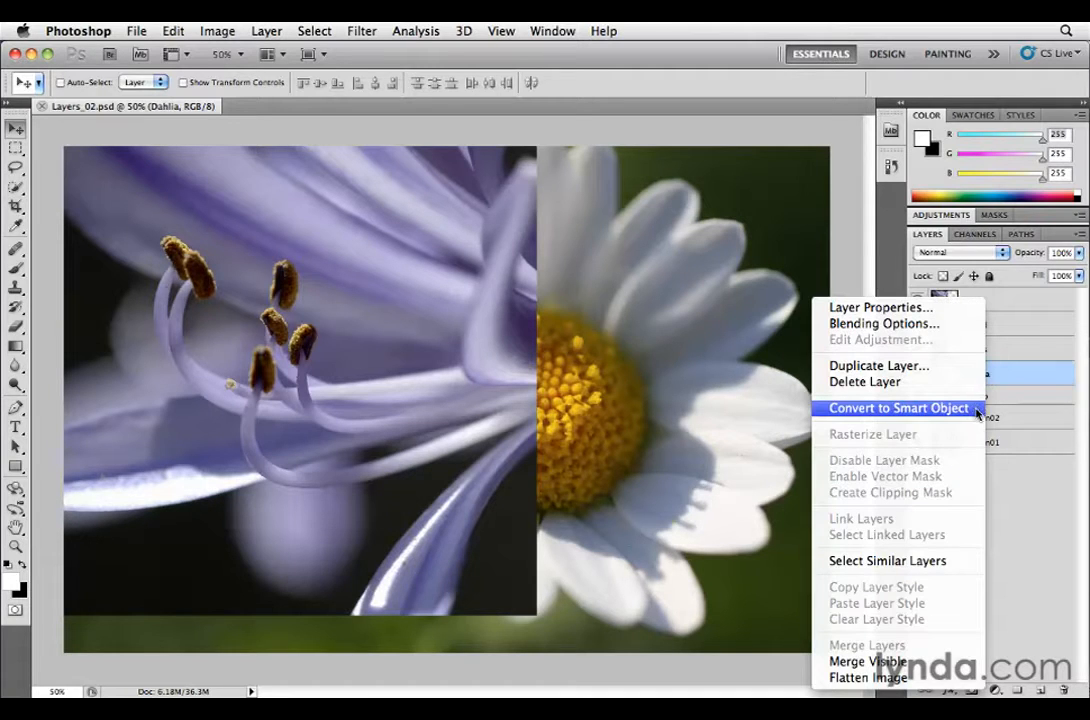
left_click(900, 408)
left_click(997, 350)
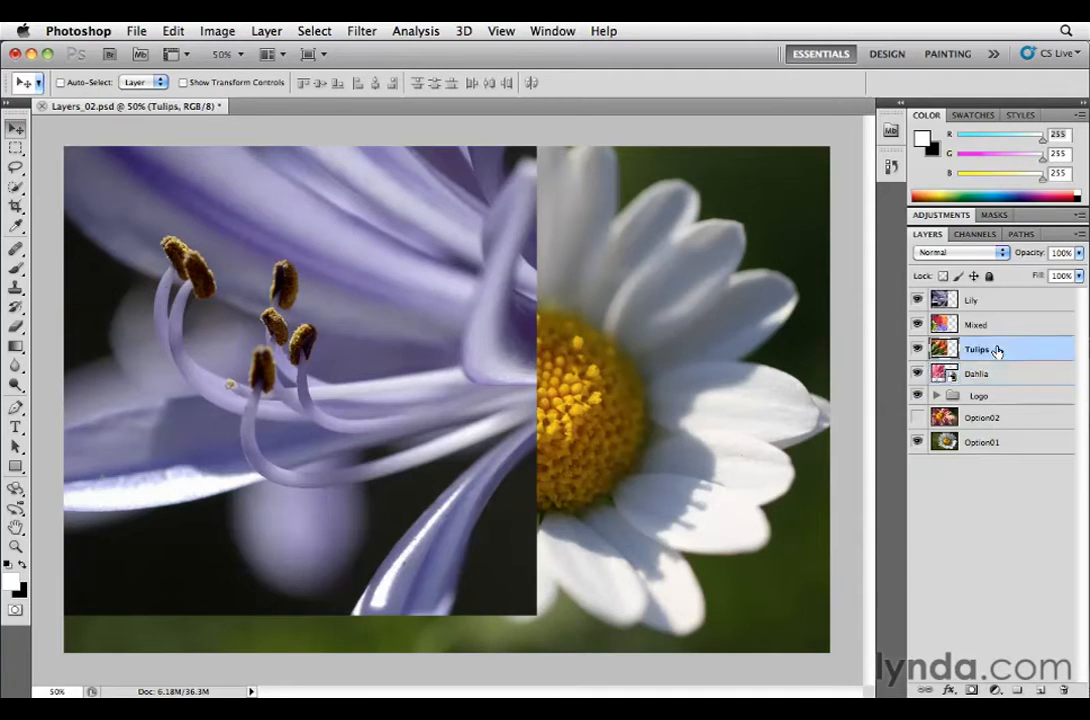
right_click(997, 350)
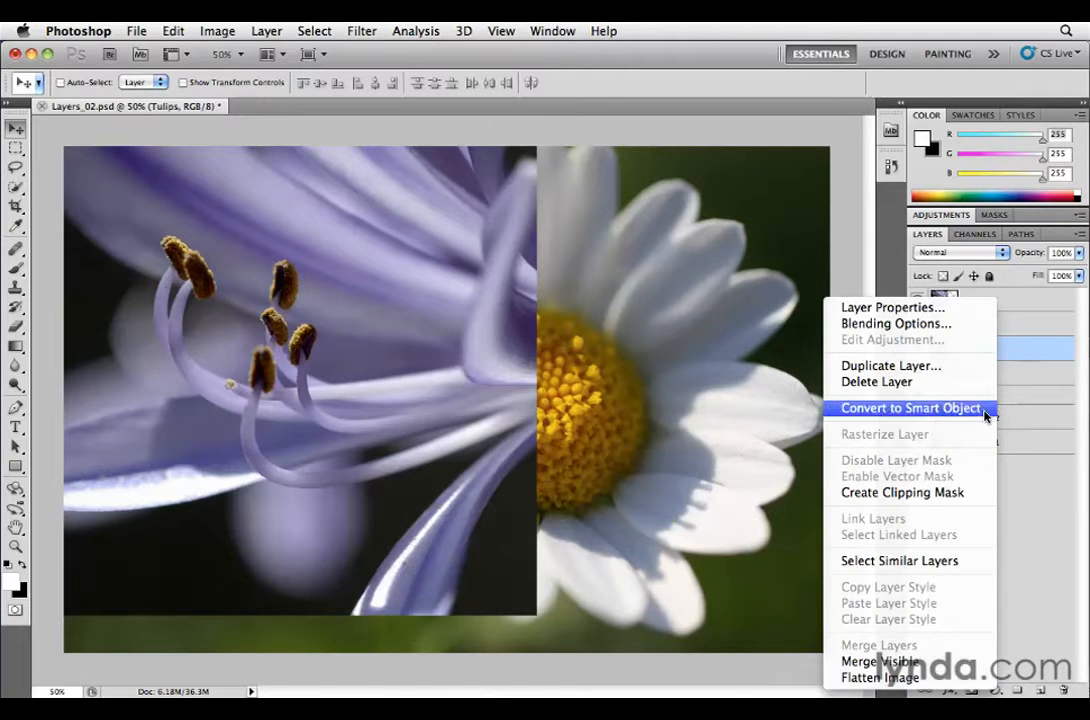
left_click(982, 410)
right_click(998, 326)
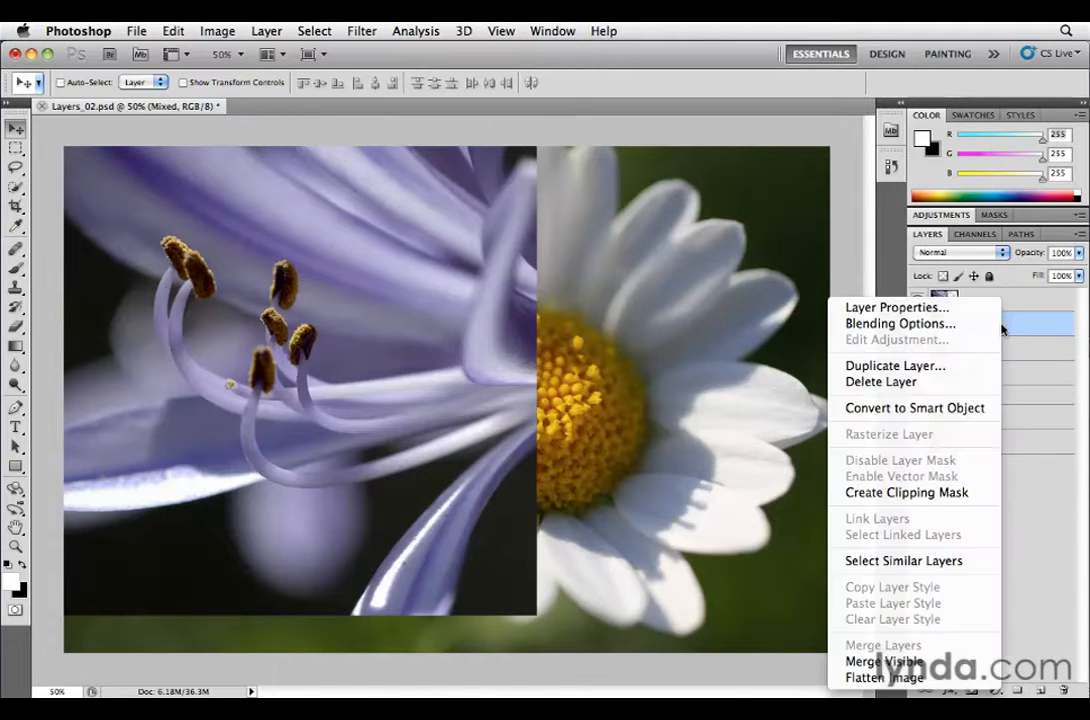
left_click(987, 410)
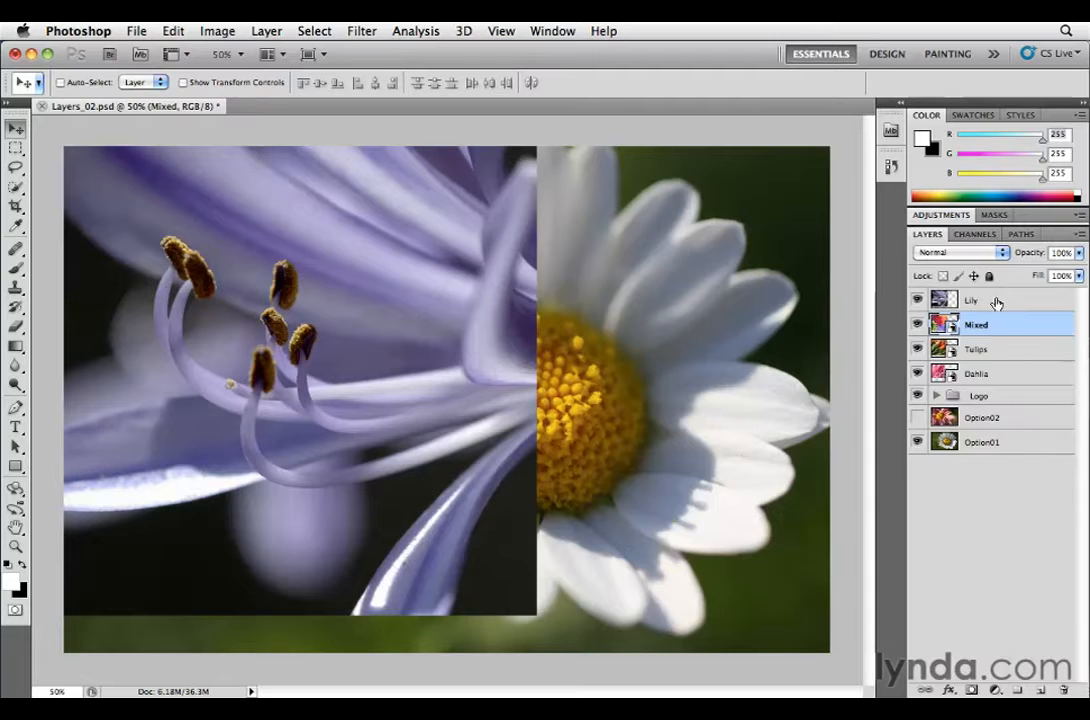
right_click(993, 300)
left_click(982, 407)
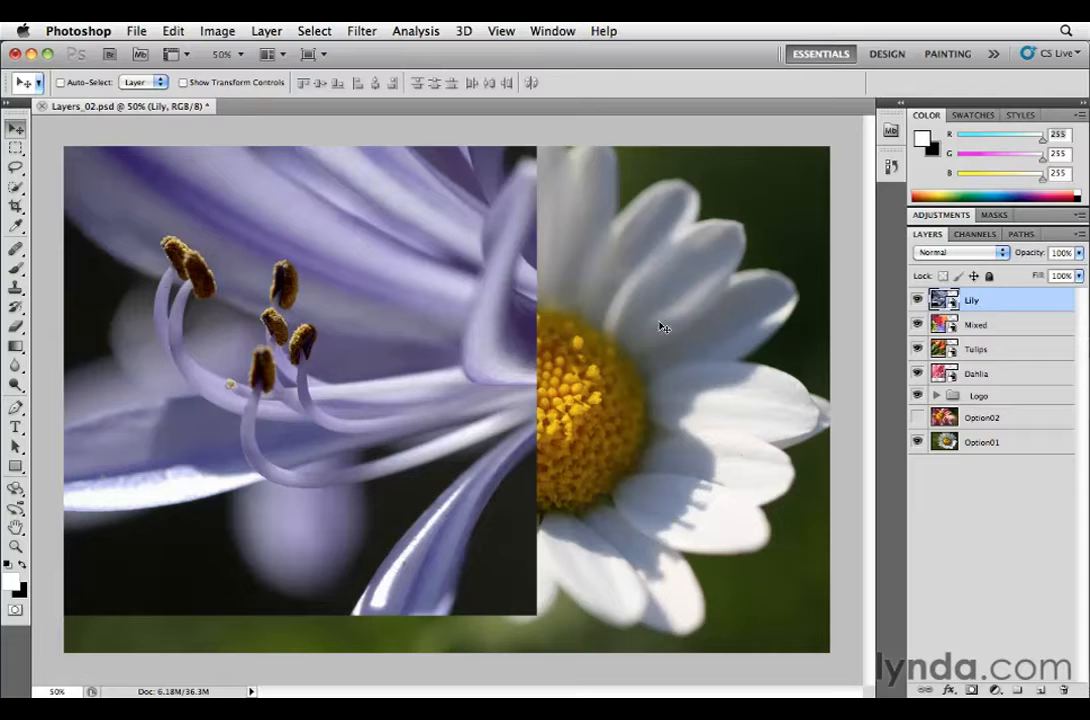
- Show the document's guides over the flower composition
left_click(503, 31)
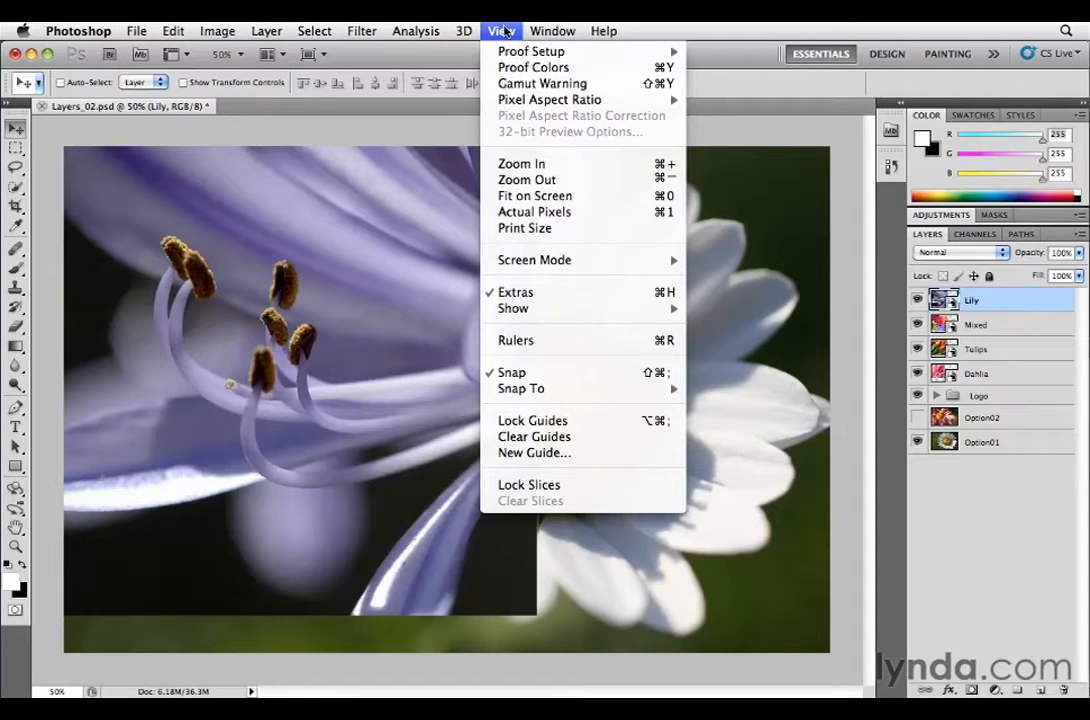
mouse_move(522, 309)
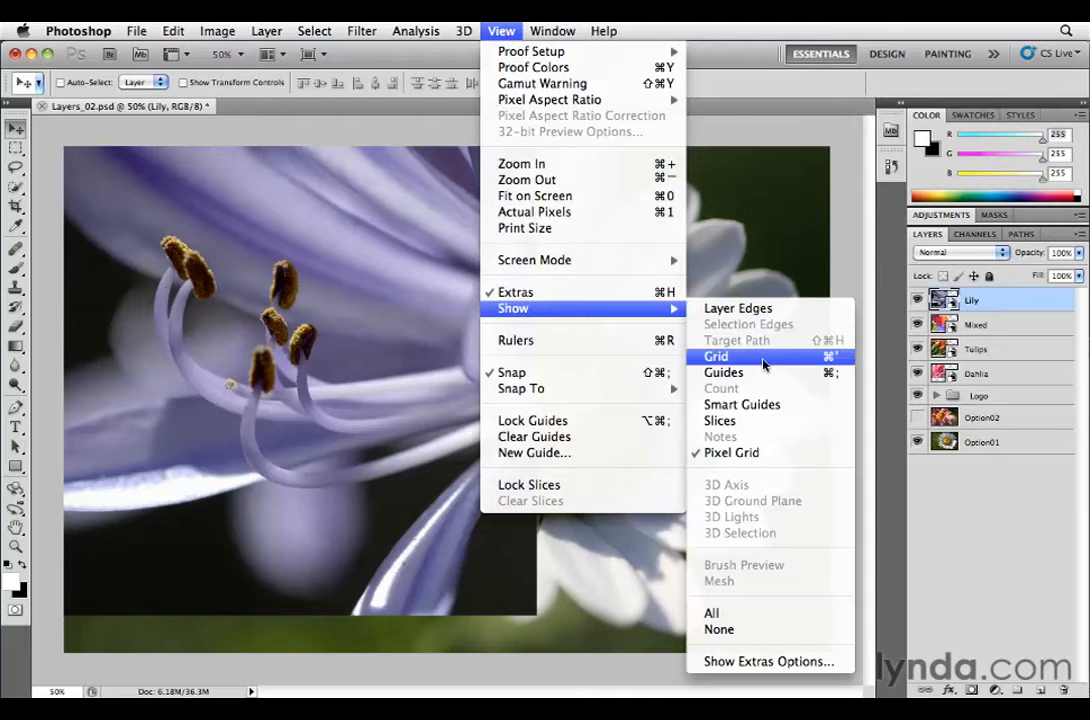
left_click(783, 378)
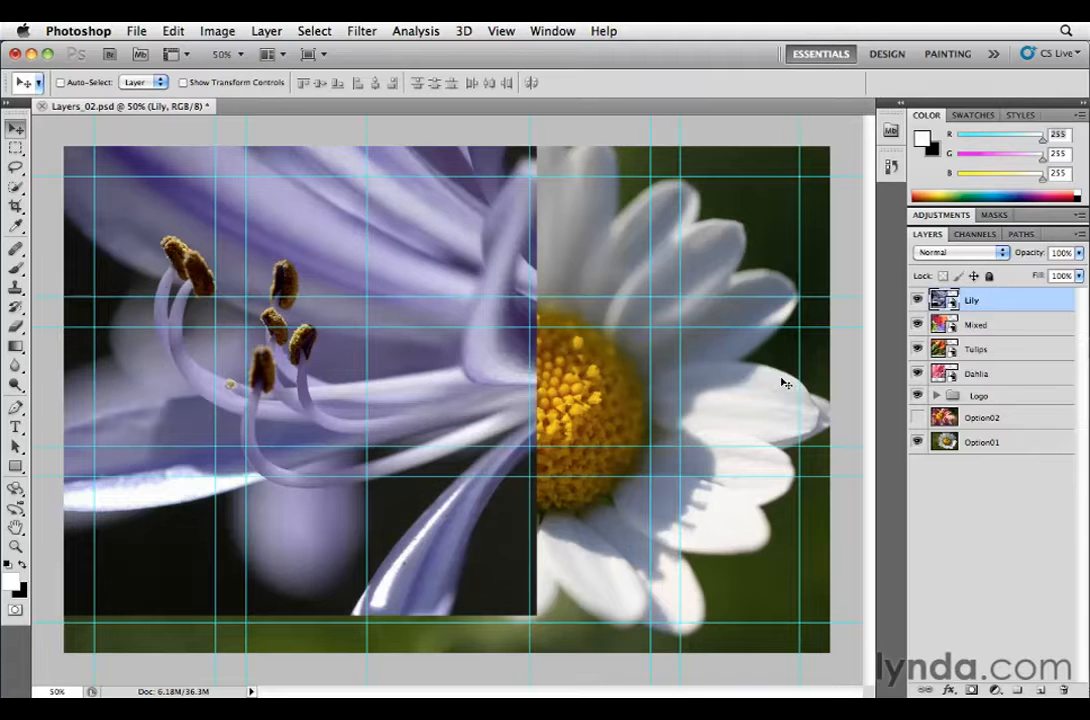
- Show the rulers, try to pull a horizontal guide onto the canvas, and hide the rulers again
left_click(501, 30)
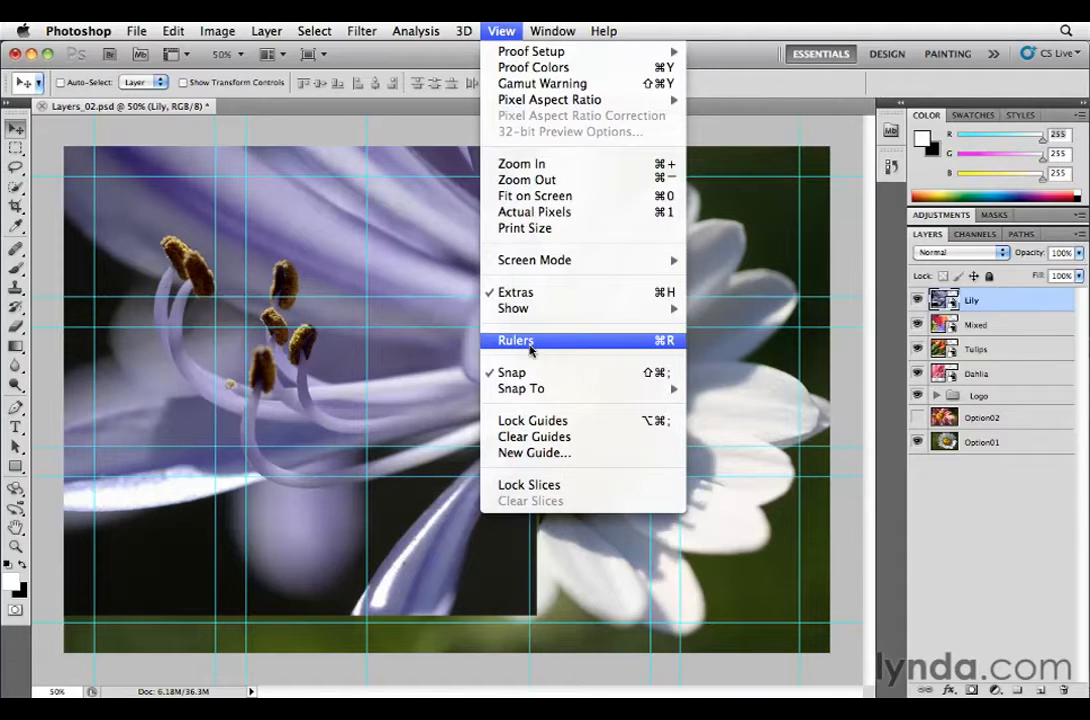
left_click(666, 342)
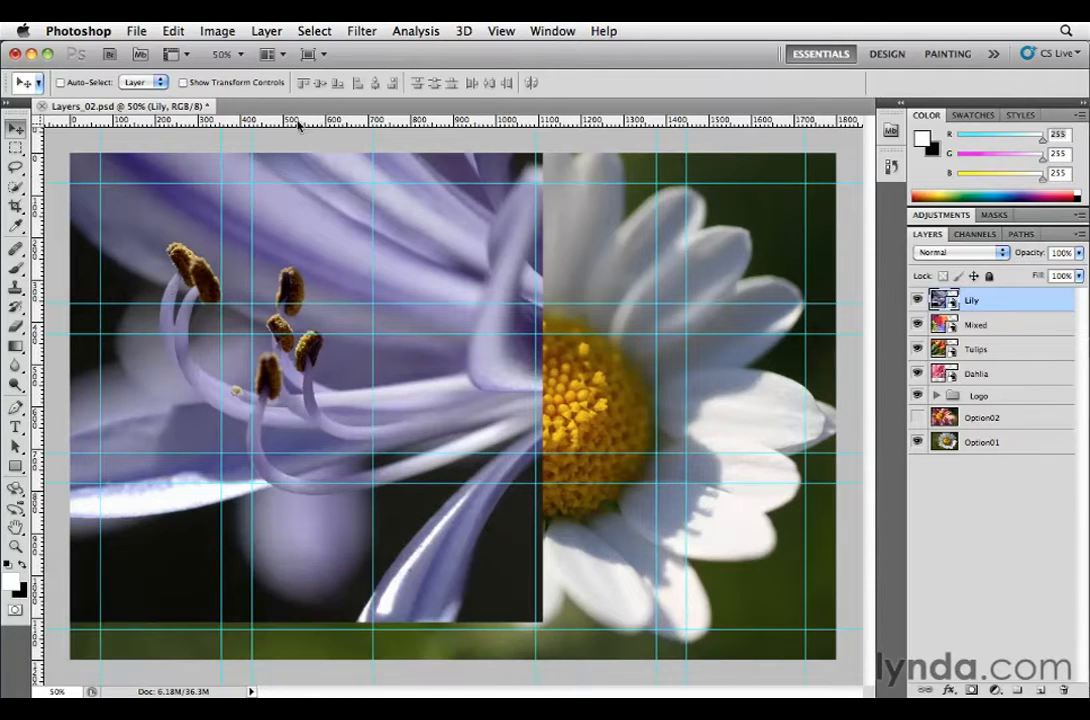
left_click_drag(316, 124, 325, 246)
key("super+r")
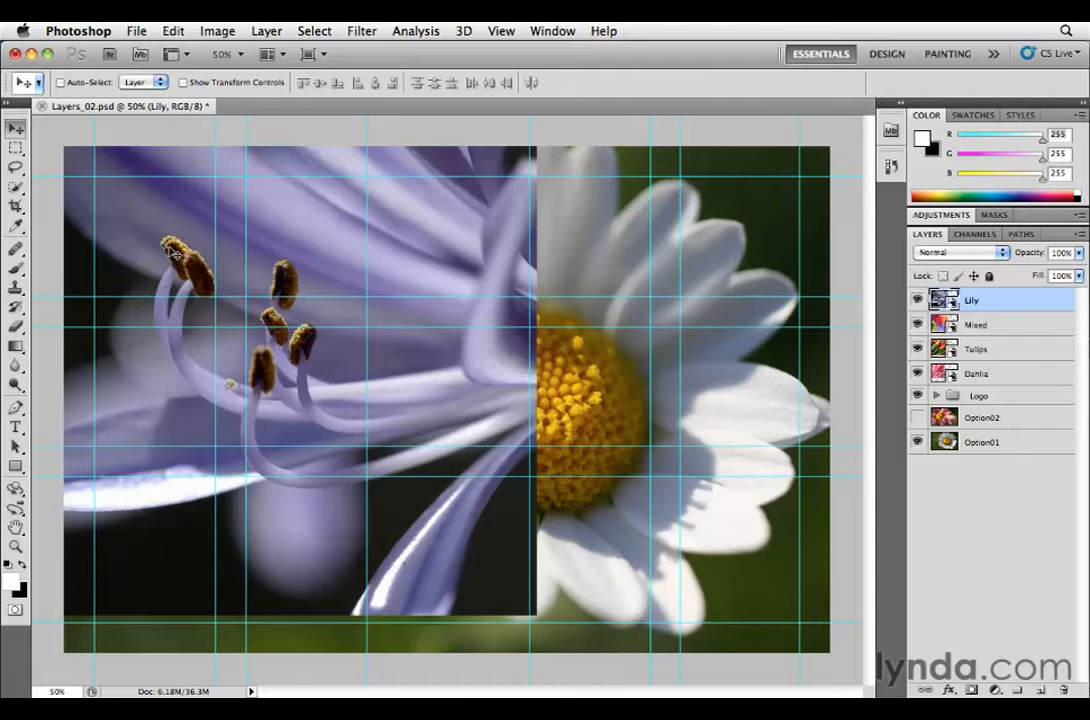
- Move the Lily image to the upper-left guide intersection and scale it proportionally to about 25.6% to fill the first guide square
key("ctrl+t")
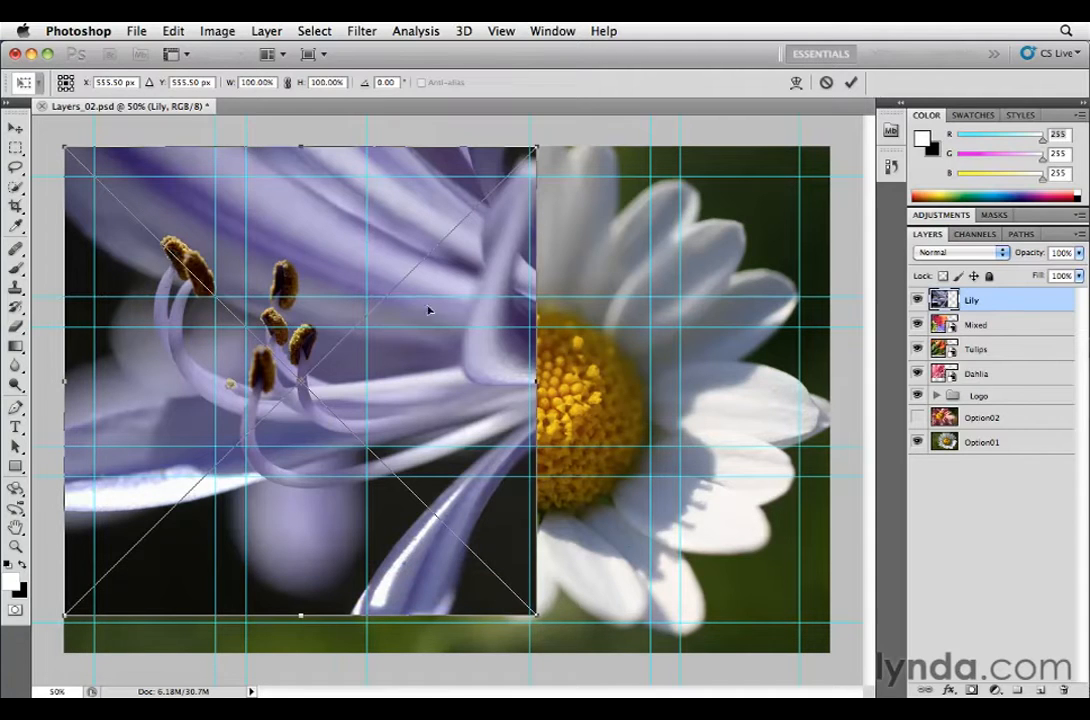
left_click_drag(160, 178, 204, 228)
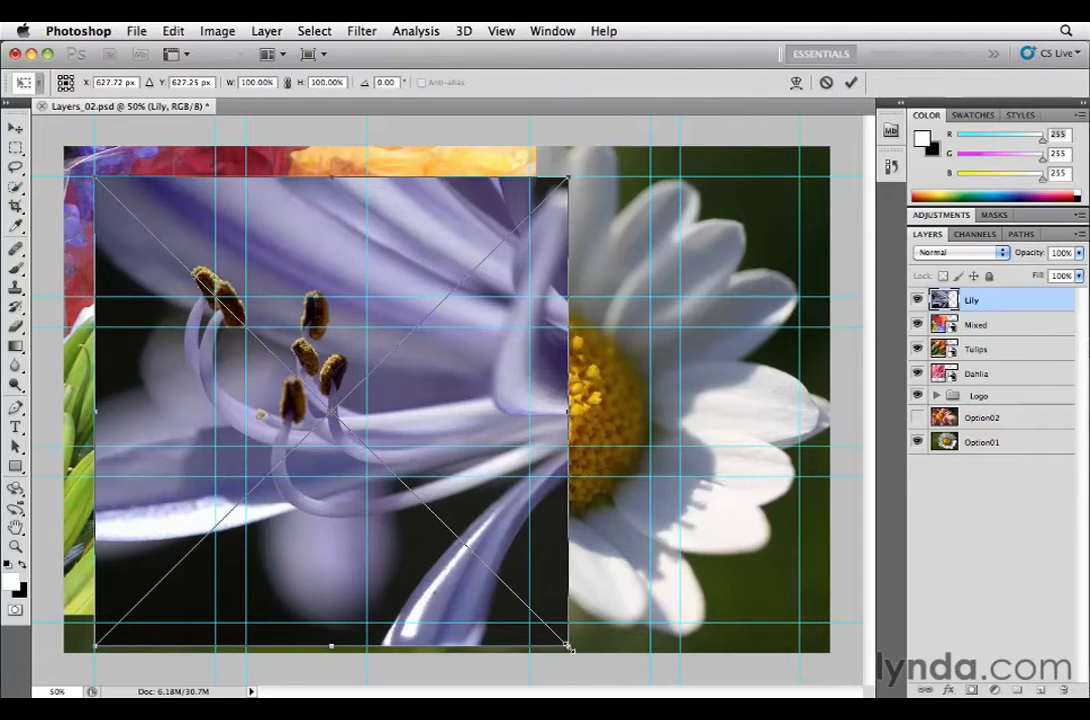
left_click_drag(570, 650, 217, 298)
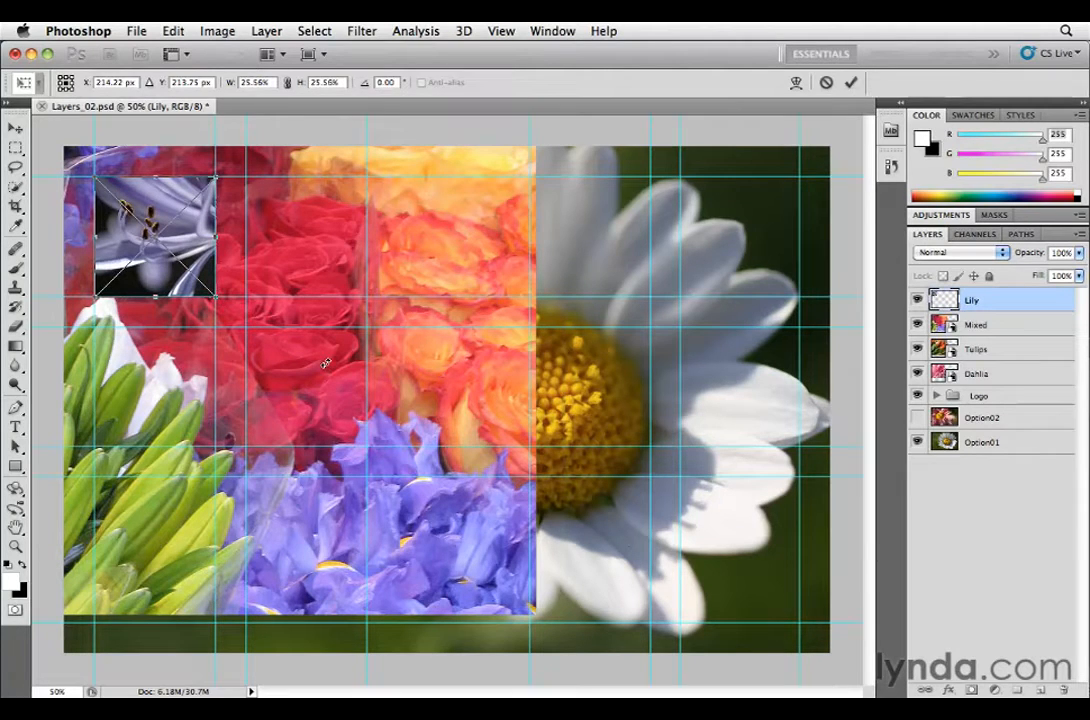
key("Return")
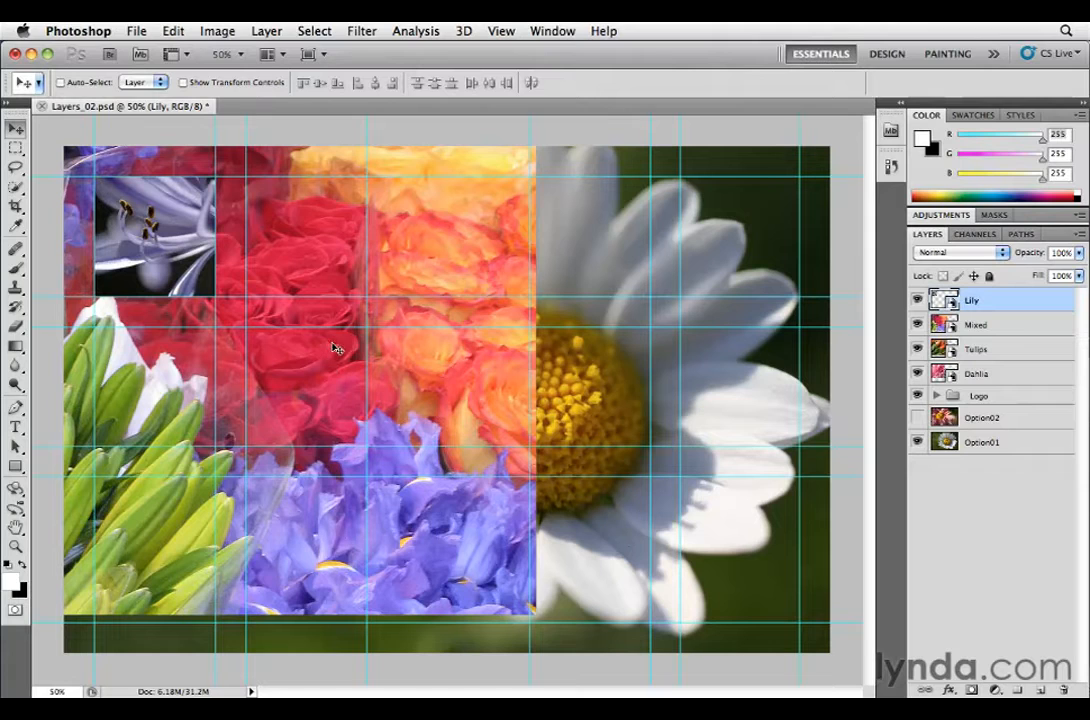
- Snap the Mixed image into the guide square beside the lily and scale it proportionally to about 25.6%
left_click(316, 256, "super")
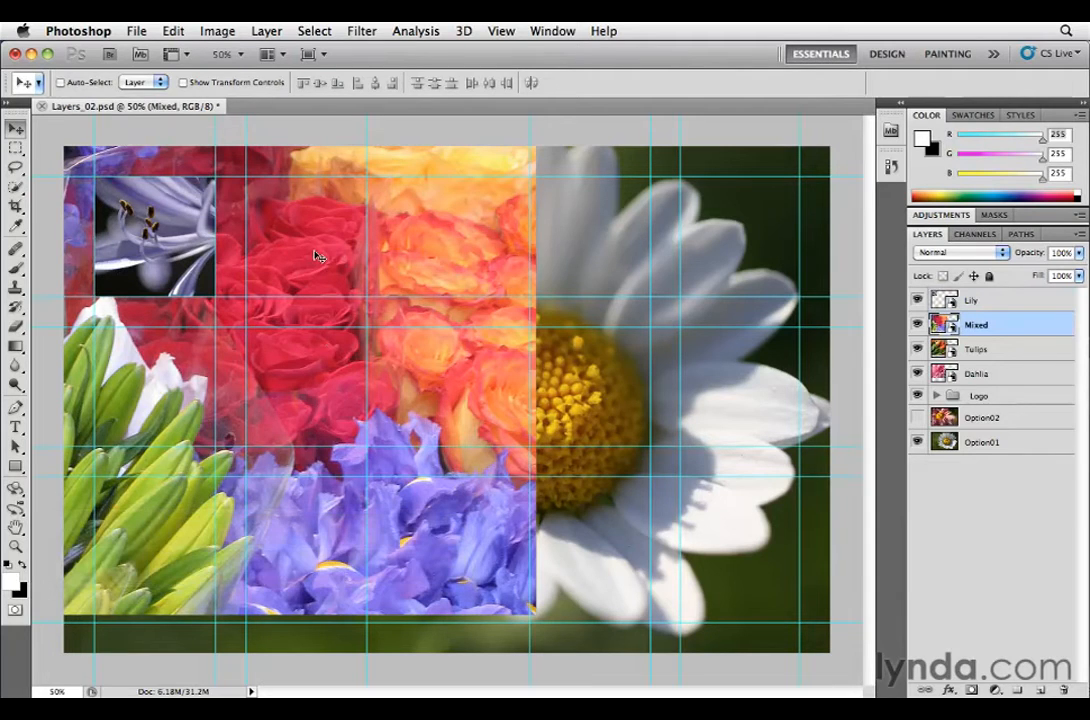
left_click_drag(316, 256, 496, 281)
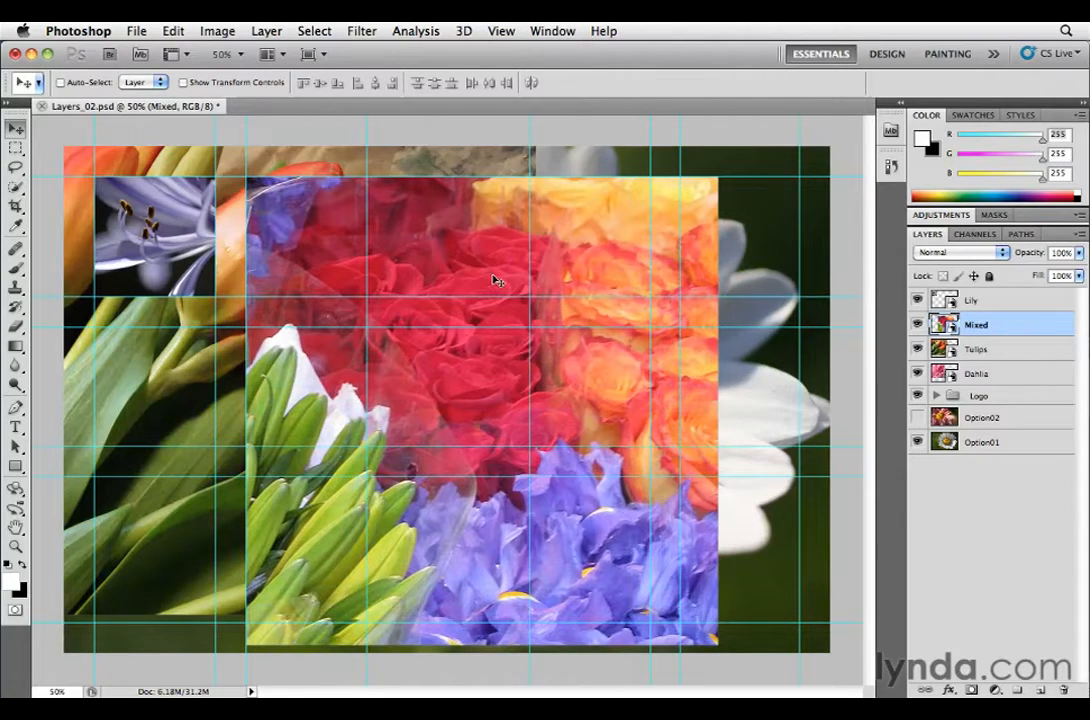
key("ctrl+t")
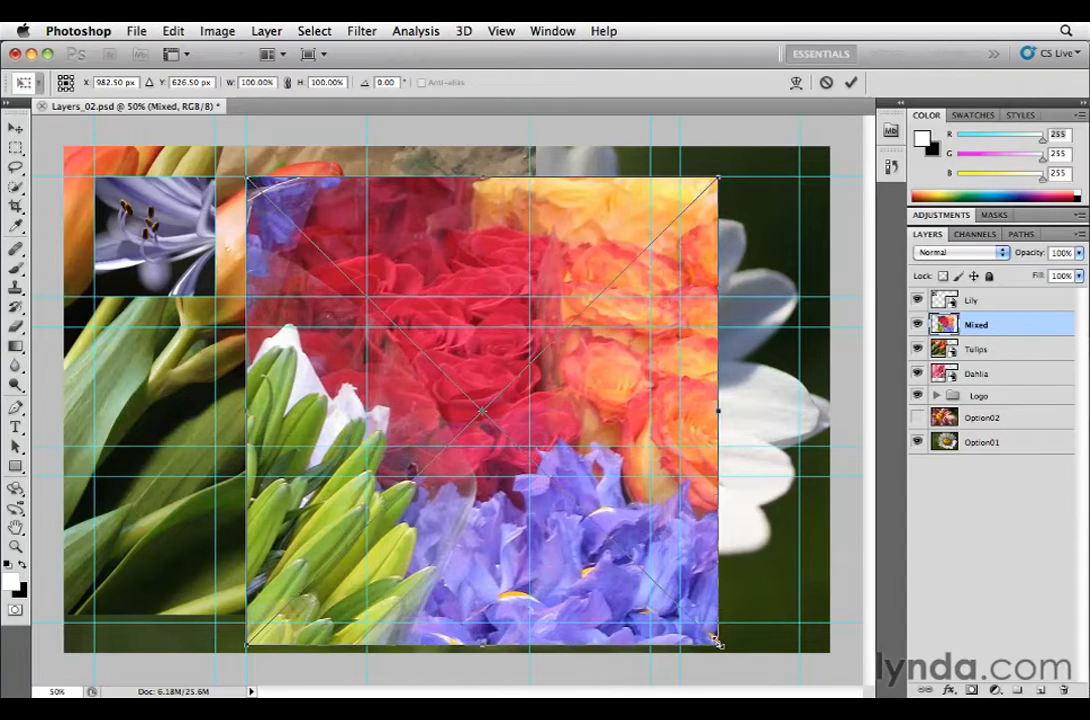
left_click_drag(717, 645, 374, 286)
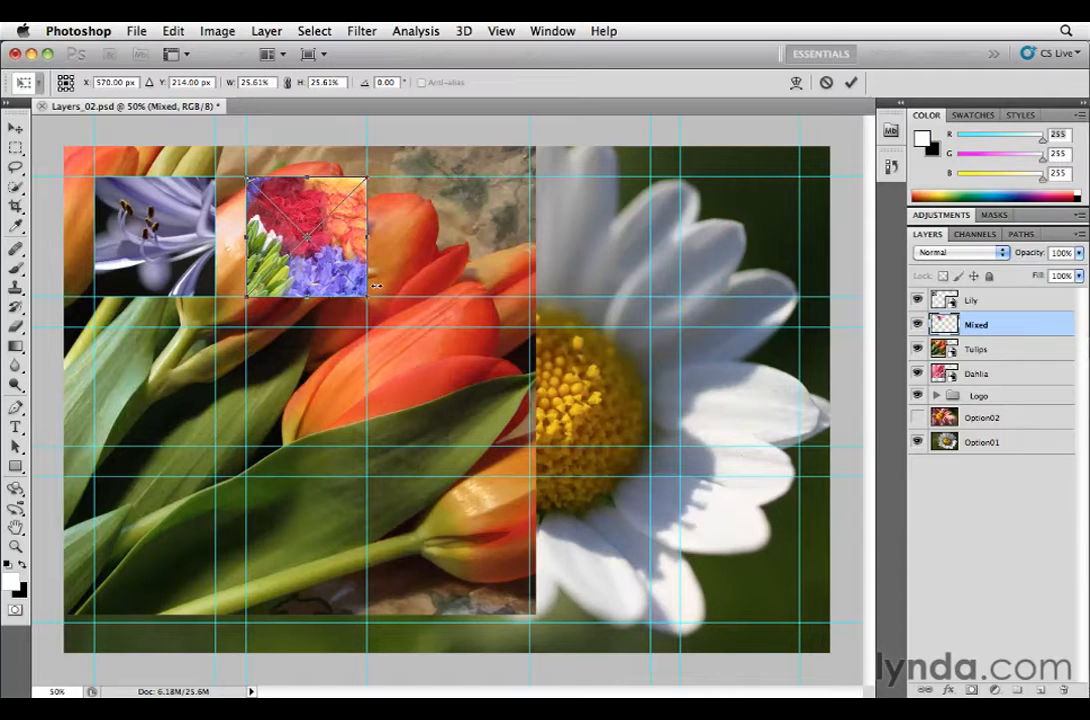
key("Return")
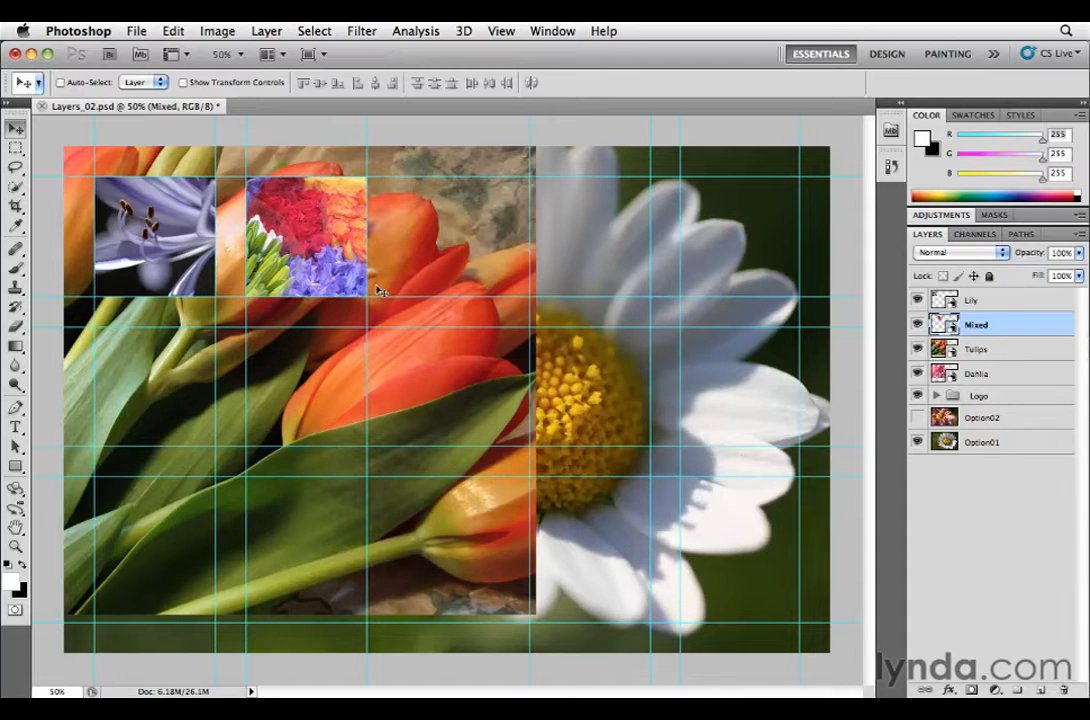
- Scale the Tulips image proportionally to about 25.5% and fit it into the guide square below the mixed flowers
left_click(428, 389, "super")
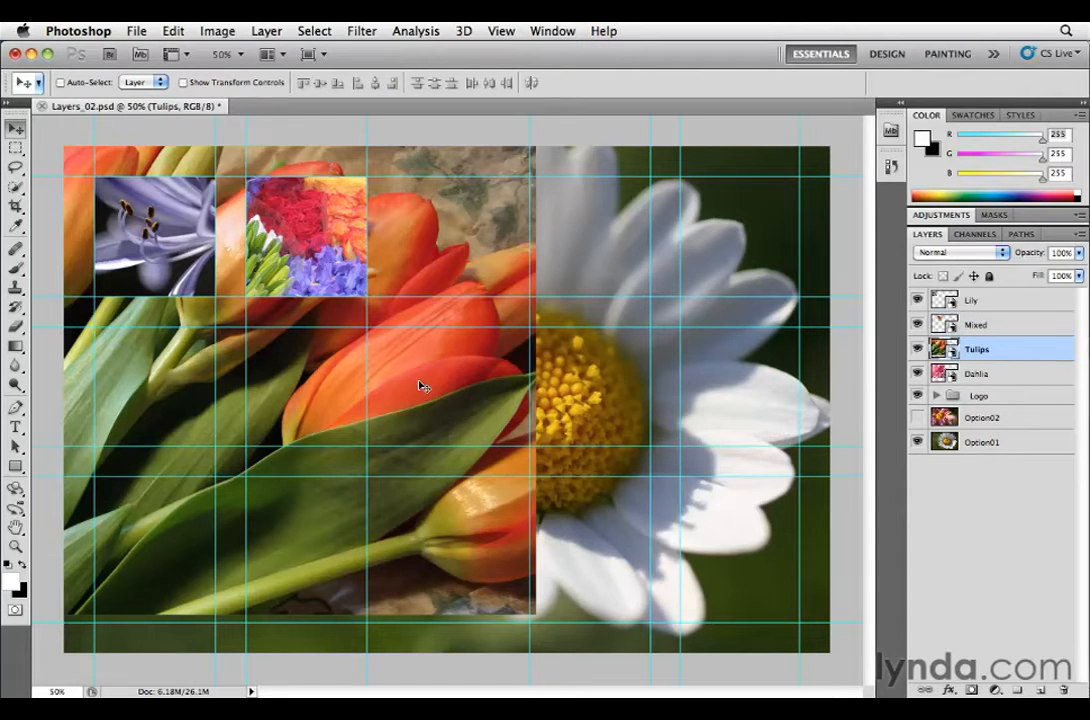
key("super+t")
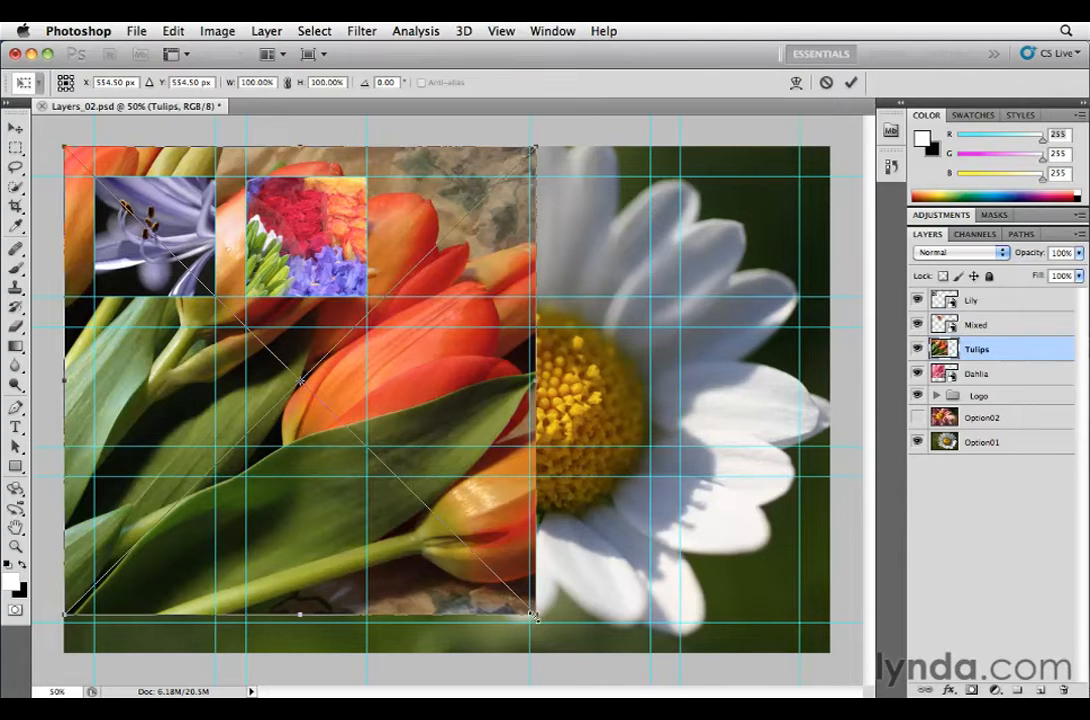
left_click_drag(541, 609, 228, 347)
left_click_drag(227, 223, 409, 408)
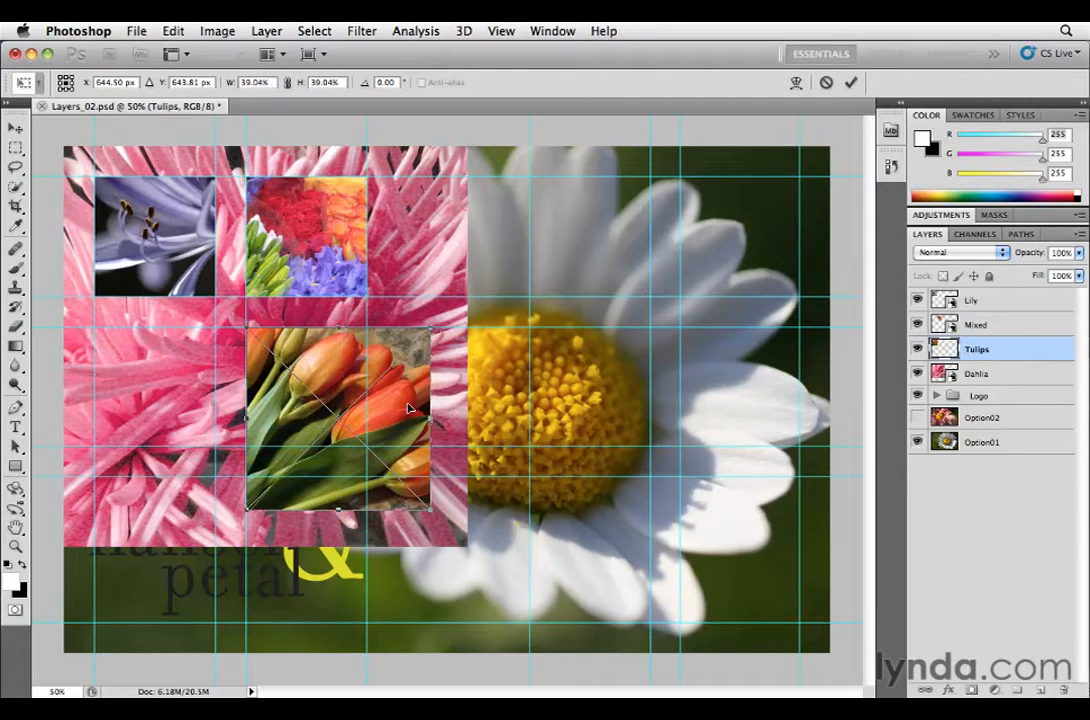
left_click_drag(430, 511, 367, 446)
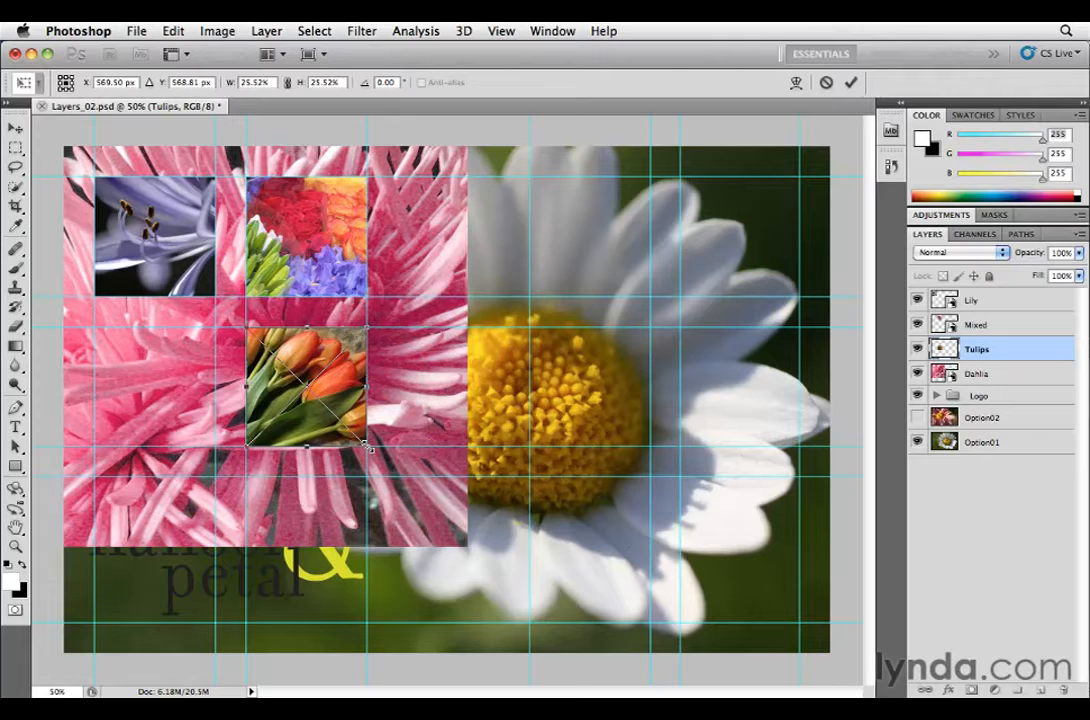
key("Return")
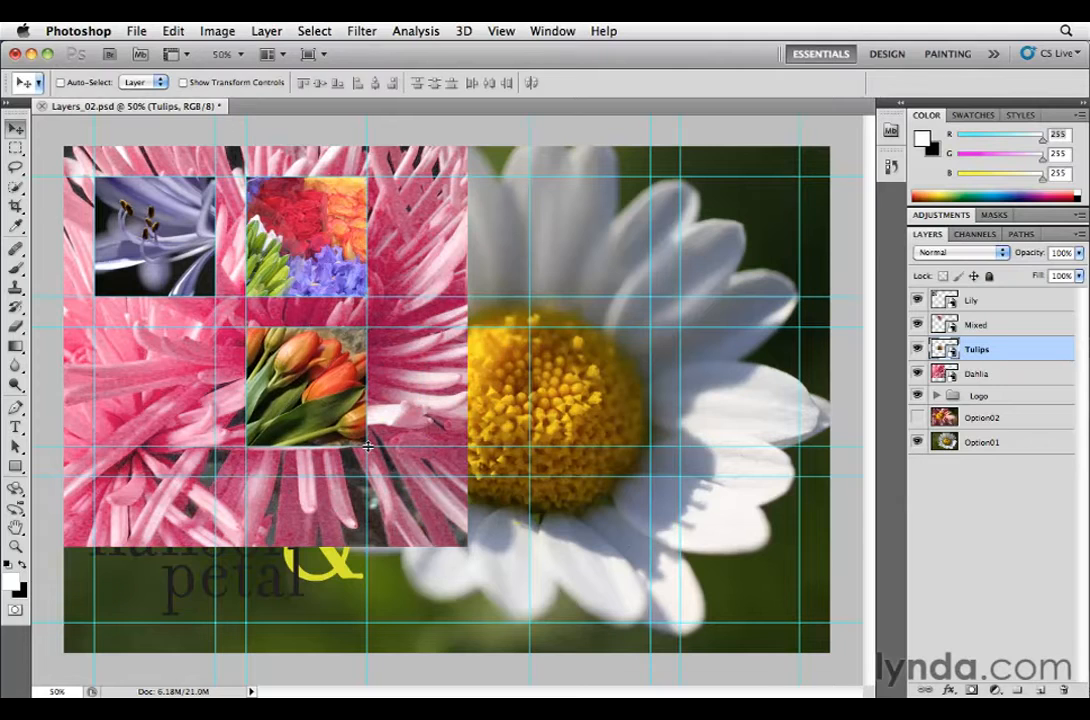
- Snap the Dahlia image into the guide square below the lily and scale it proportionally to about 29.8%
left_click(422, 391, "super")
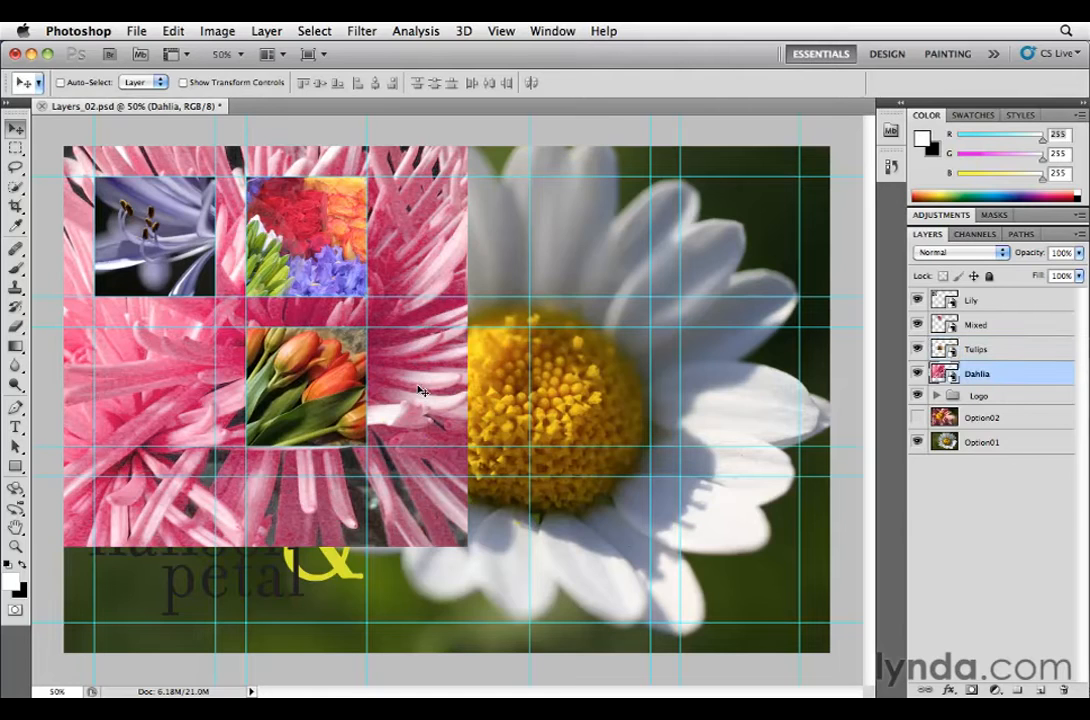
left_click_drag(422, 391, 446, 568)
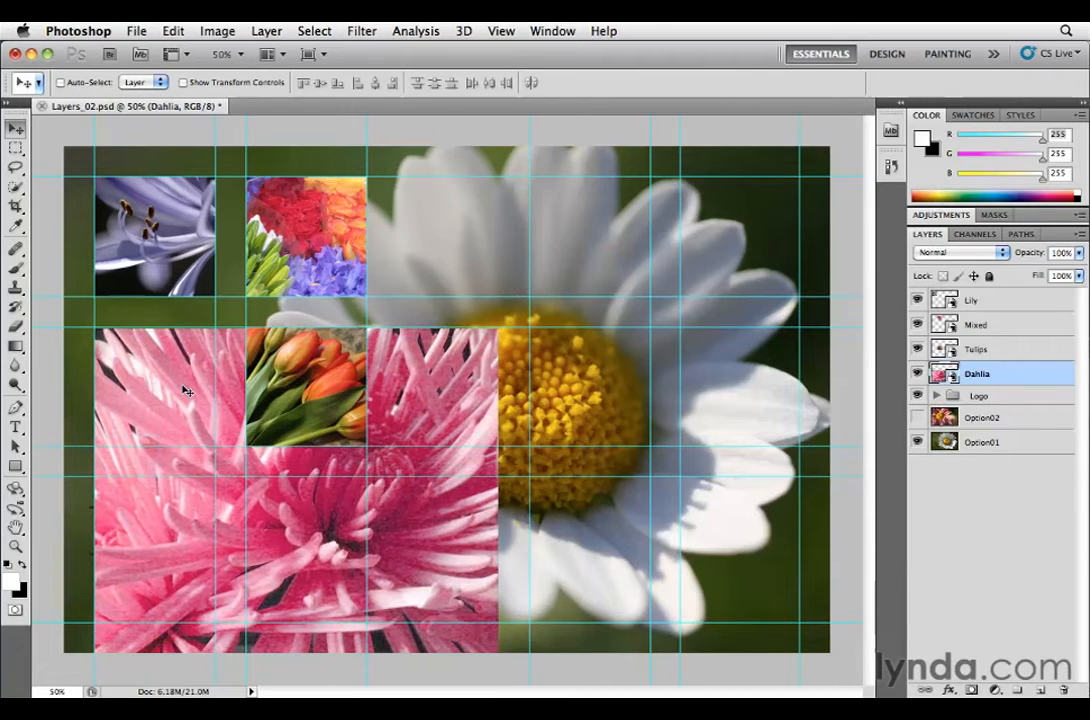
key("super+t")
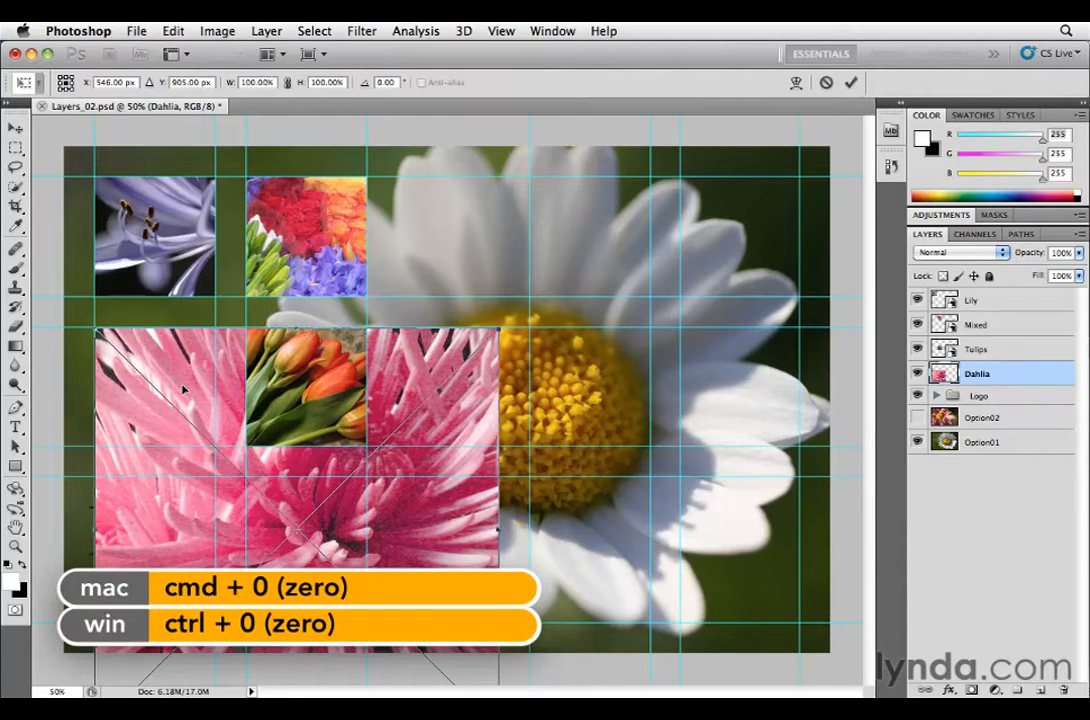
key("super+0")
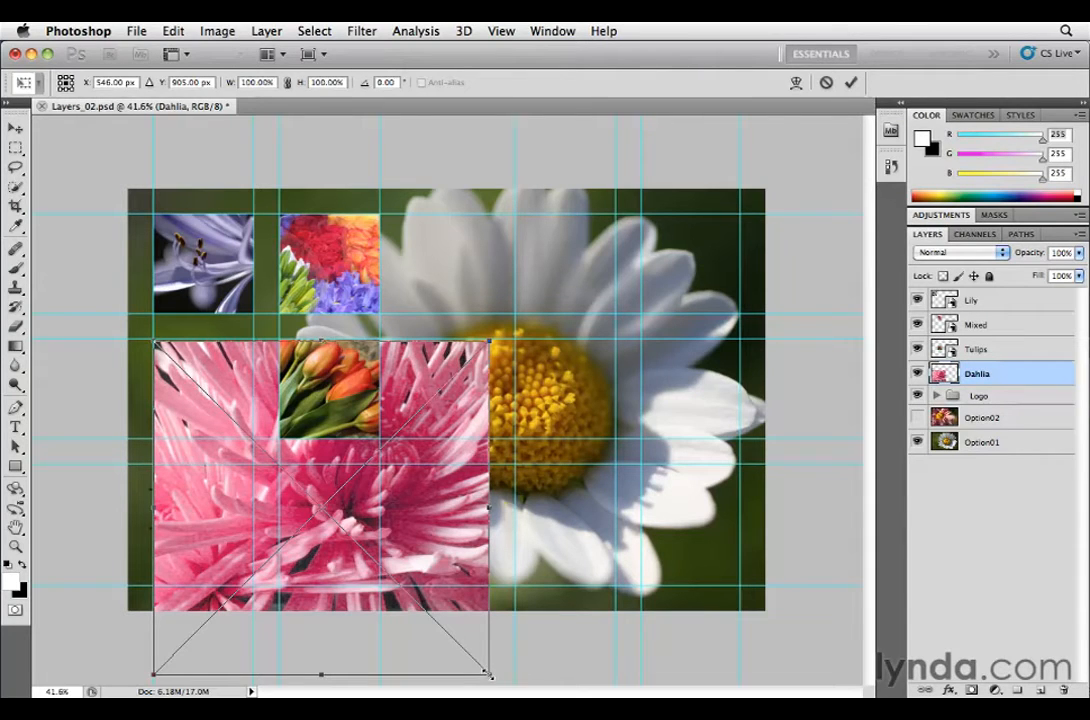
left_click_drag(489, 674, 258, 436)
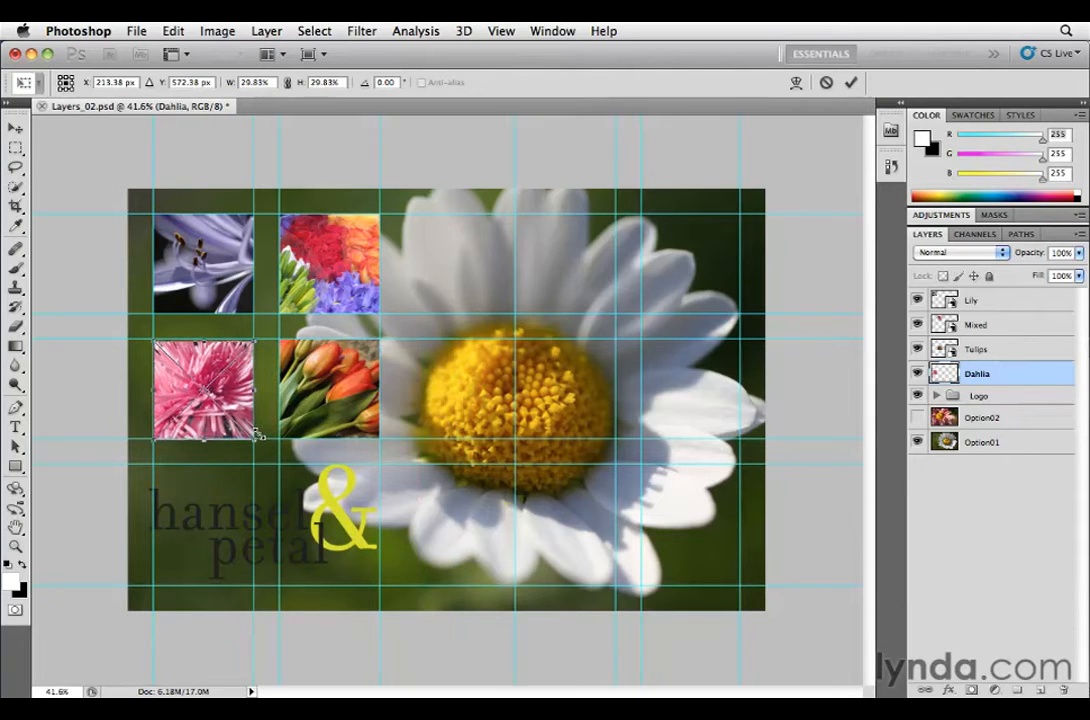
key("Return")
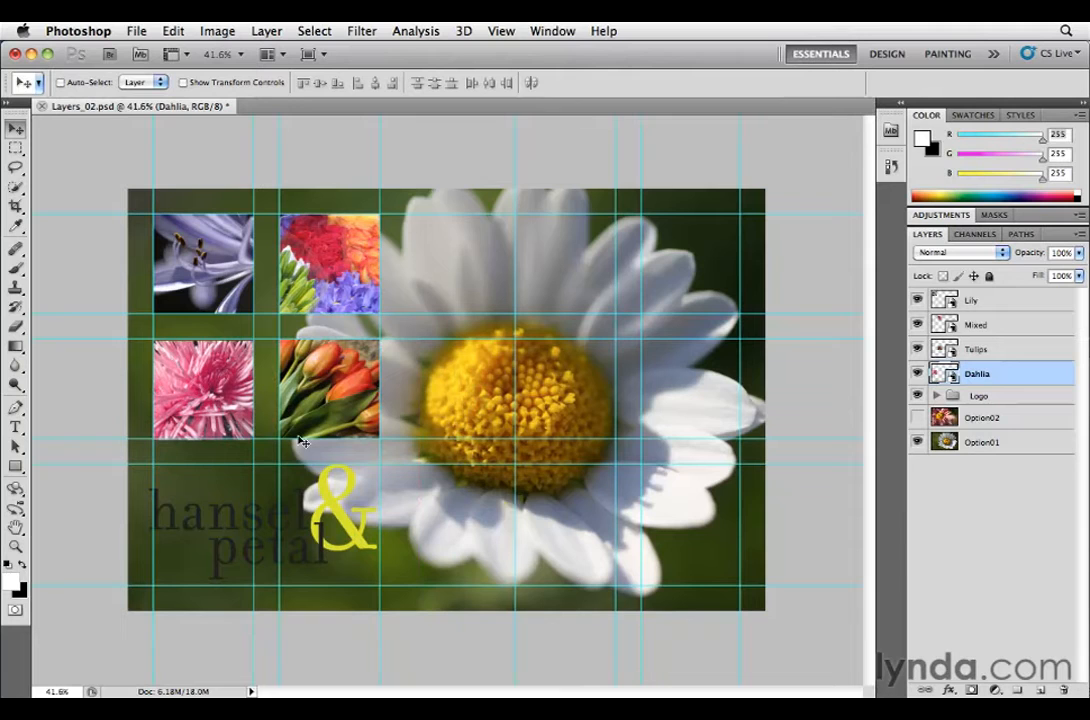
- Hide the guides over the finished two-by-two arrangement of flower images
left_click(502, 31)
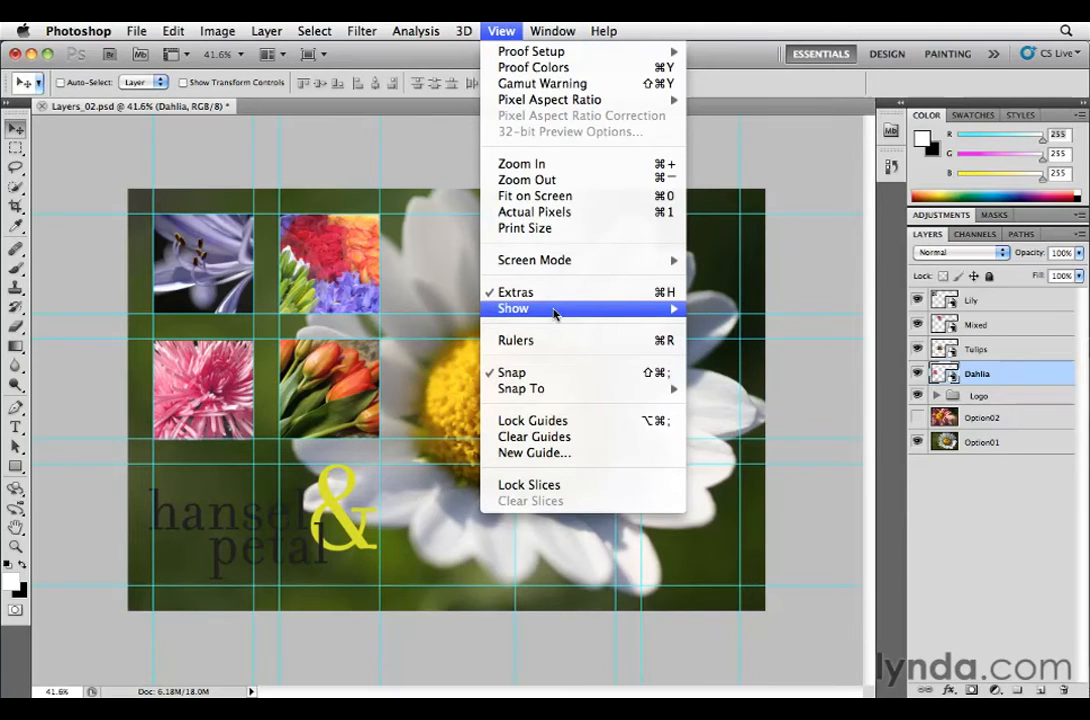
mouse_move(575, 312)
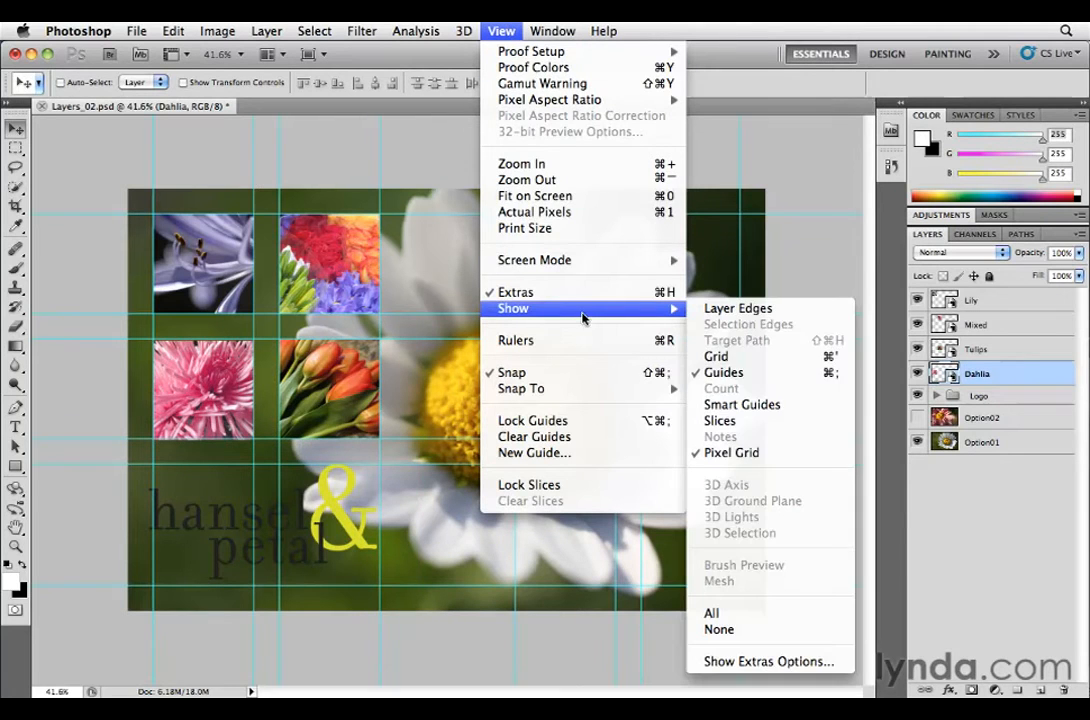
left_click(745, 375)
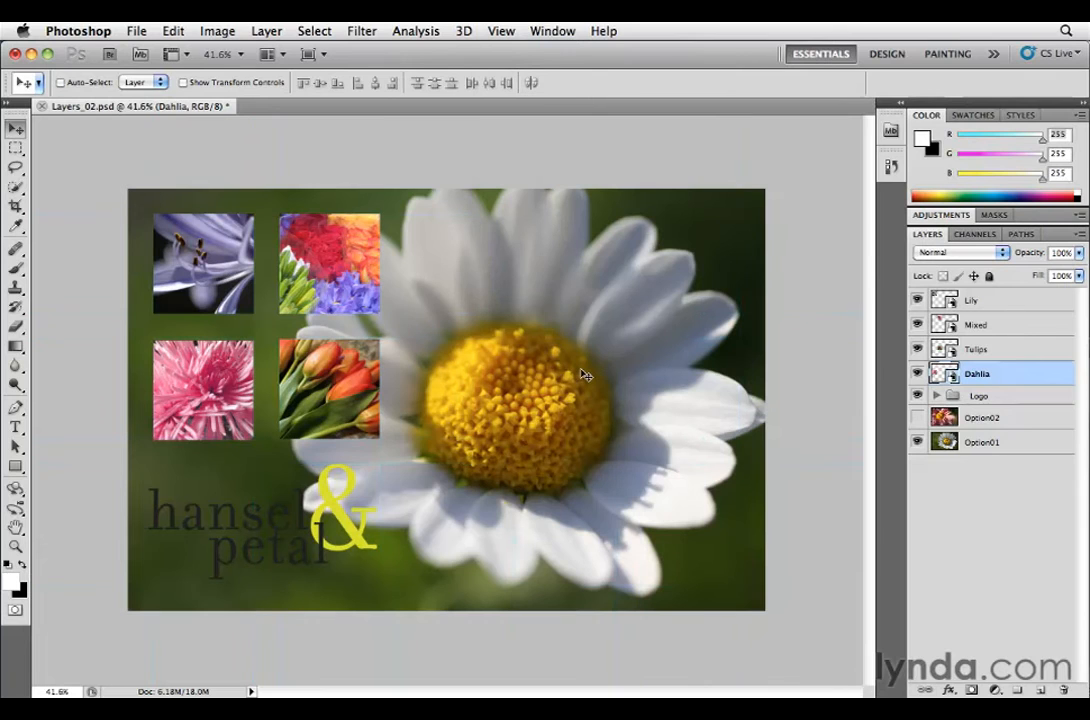
- Toggle the guides on and off to compare the composition with and without them
key("super+semicolon")
key("super+semicolon")
key("super+semicolon")
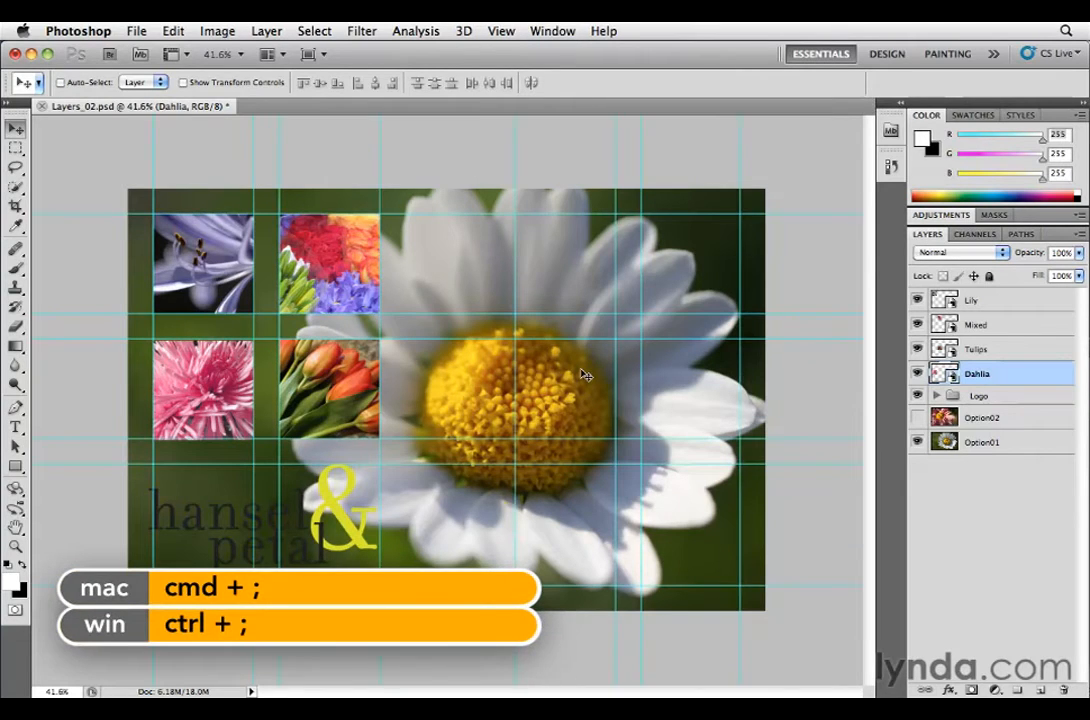
key("super+semicolon")
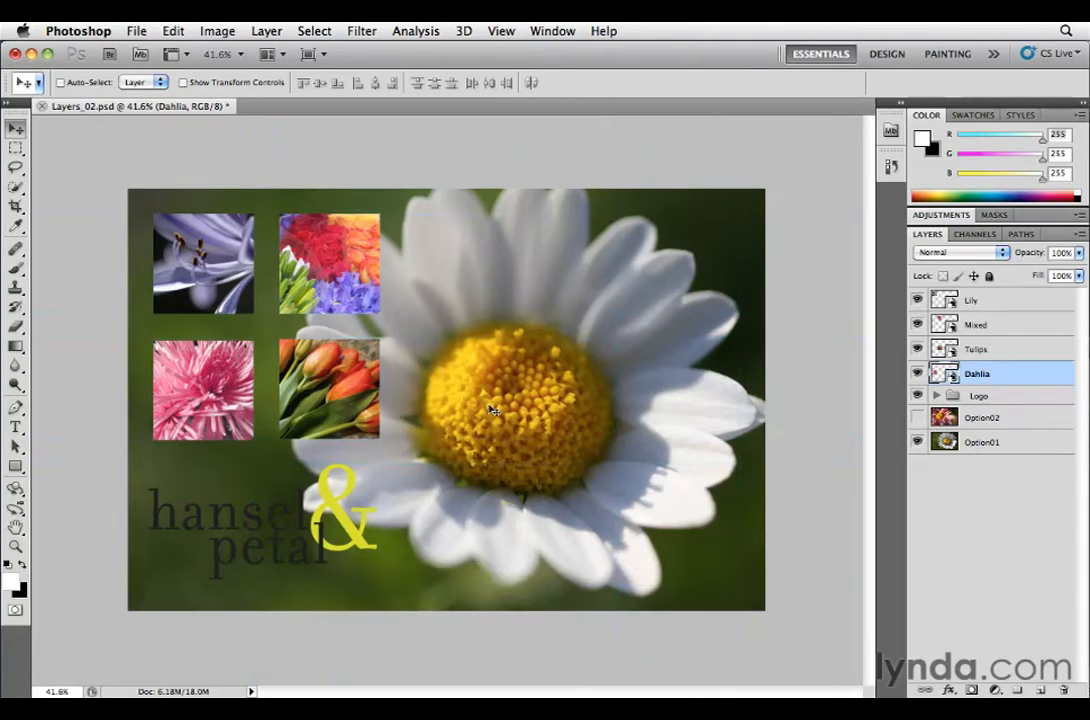
- Move the Dahlia image out of the grid onto the daisy's lower-right petals
left_click_drag(289, 336, 494, 409)
left_click_drag(540, 465, 799, 518)
left_click_drag(506, 464, 529, 473)
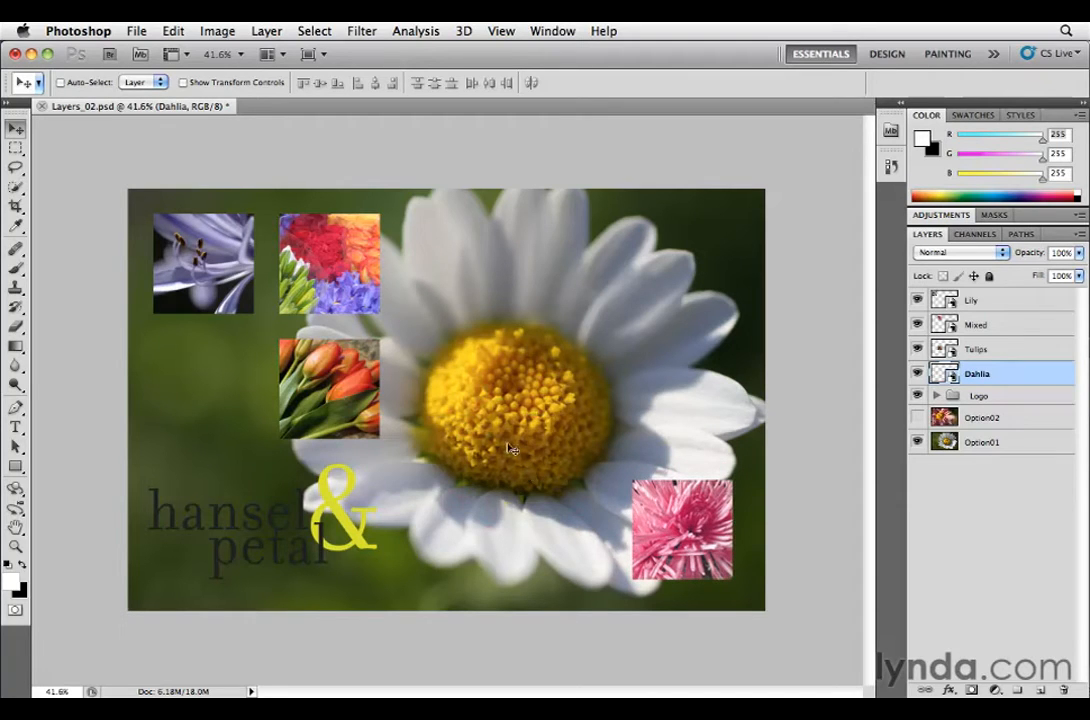
- Turn on Auto-Select for layers and spread the Tulips, Lily and Mixed images in a loose row across the photo's upper area
left_click(80, 86)
left_click_drag(297, 345, 501, 285)
mouse_move(332, 268)
left_mouse_down()
mouse_move(381, 403)
mouse_move(313, 258)
left_mouse_up()
left_click_drag(207, 274, 203, 285)
left_click_drag(327, 272, 361, 293)
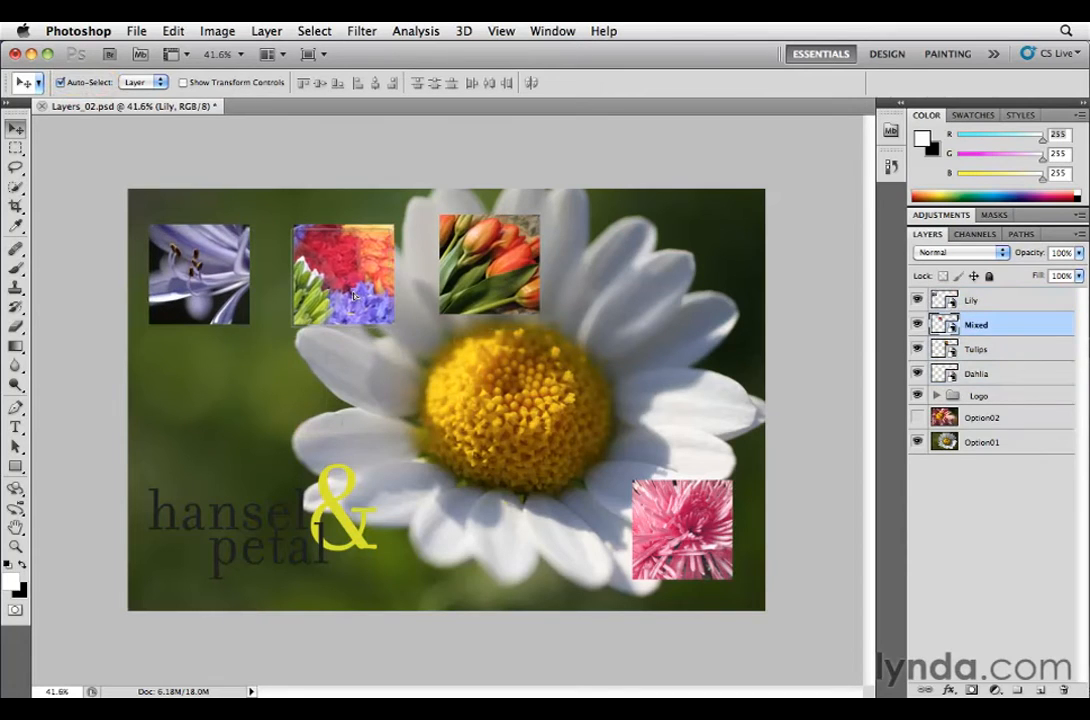
- Rearrange the images by moving Tulips onto the daisy's yellow centre, Dahlia slightly up and Mixed down
mouse_move(497, 264)
left_mouse_down()
mouse_move(493, 300)
mouse_move(513, 275)
left_mouse_up()
left_click_drag(694, 541, 701, 513)
left_click_drag(505, 275, 524, 415)
left_click_drag(345, 308, 344, 399)
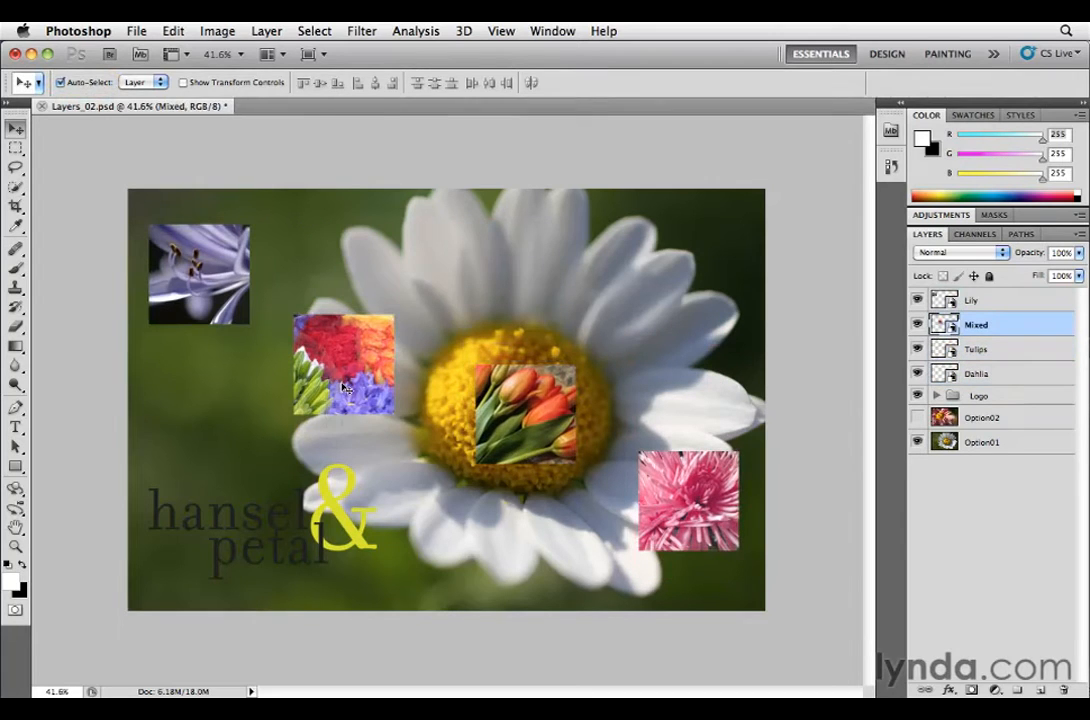
- Turn off Auto-Select, lower the Mixed image, and move Lily and Tulips slightly up by selecting each layer directly on the canvas
left_click(85, 82)
mouse_move(350, 358)
left_mouse_down()
mouse_move(300, 420)
mouse_move(329, 383)
mouse_move(350, 383)
left_mouse_up()
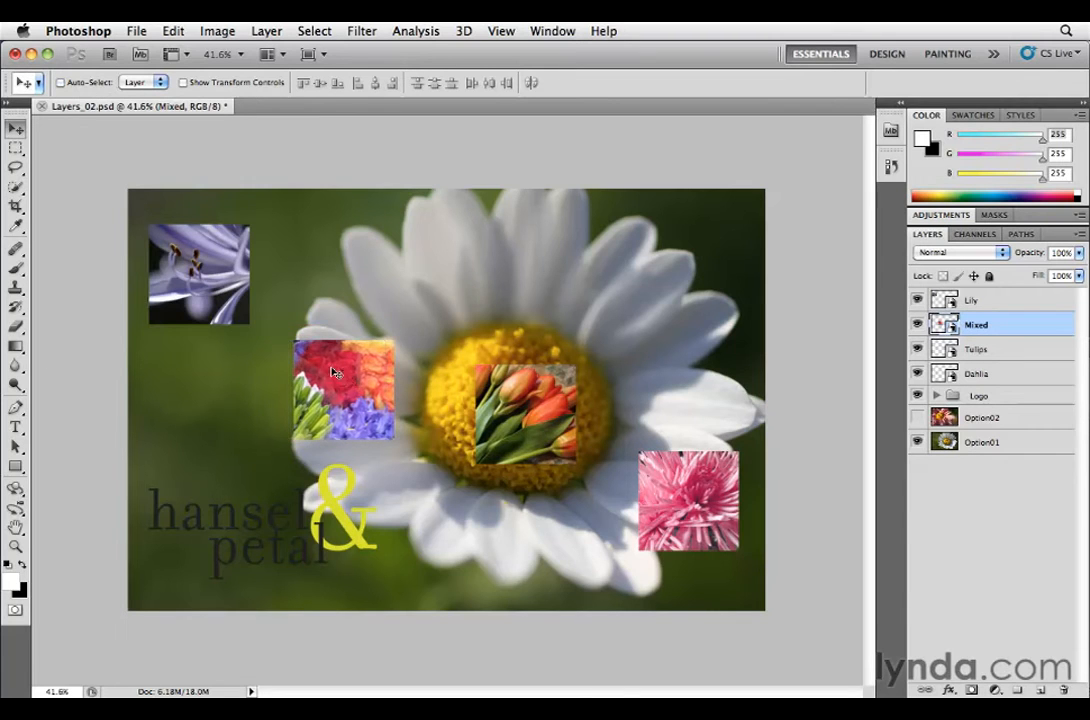
left_click(211, 285, "super")
left_click_drag(211, 285, 211, 277)
left_click(525, 427, "super")
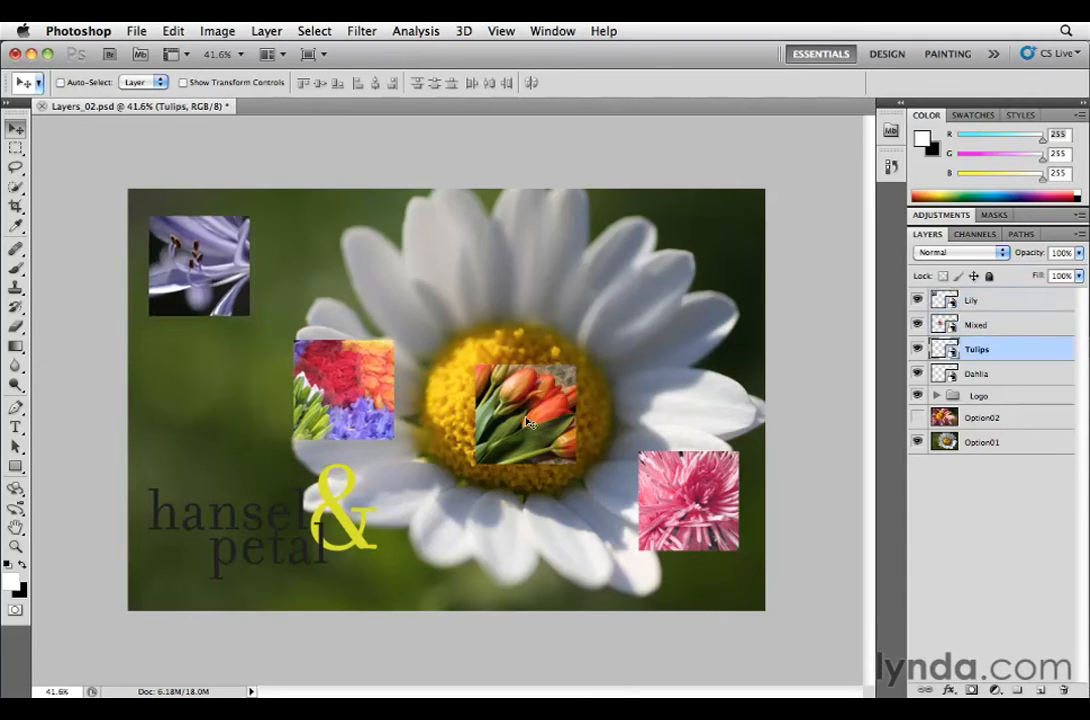
left_click_drag(525, 427, 531, 392)
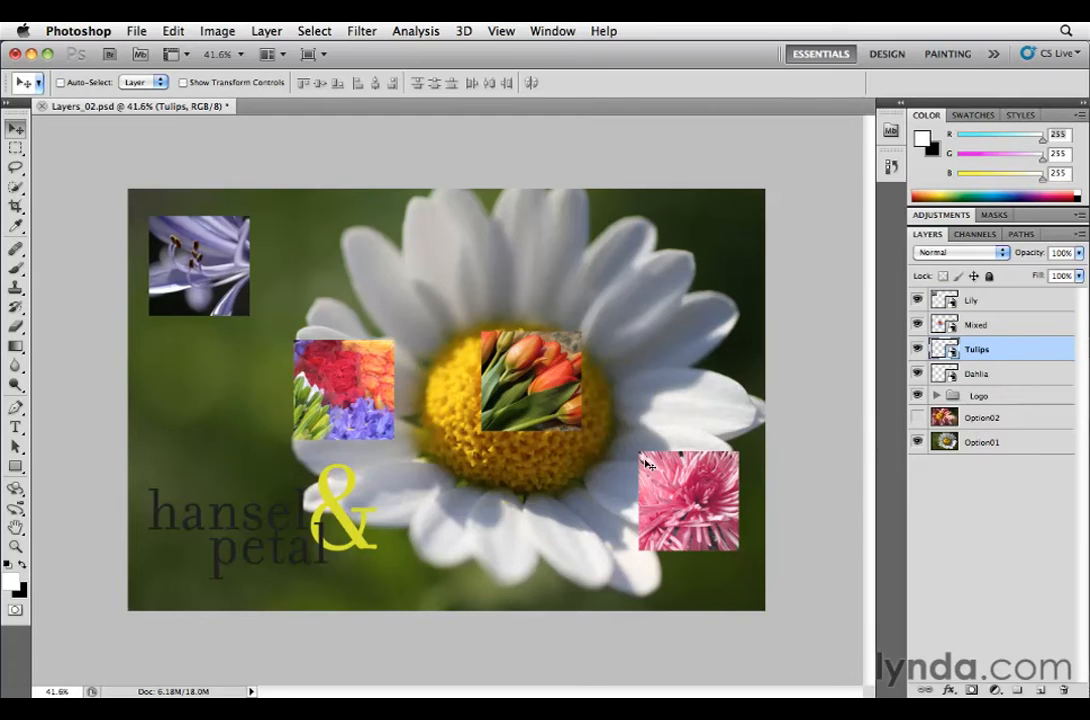
- Select the range of layers from Lily to Dahlia in the layer stack and deselect them again
left_click(990, 302)
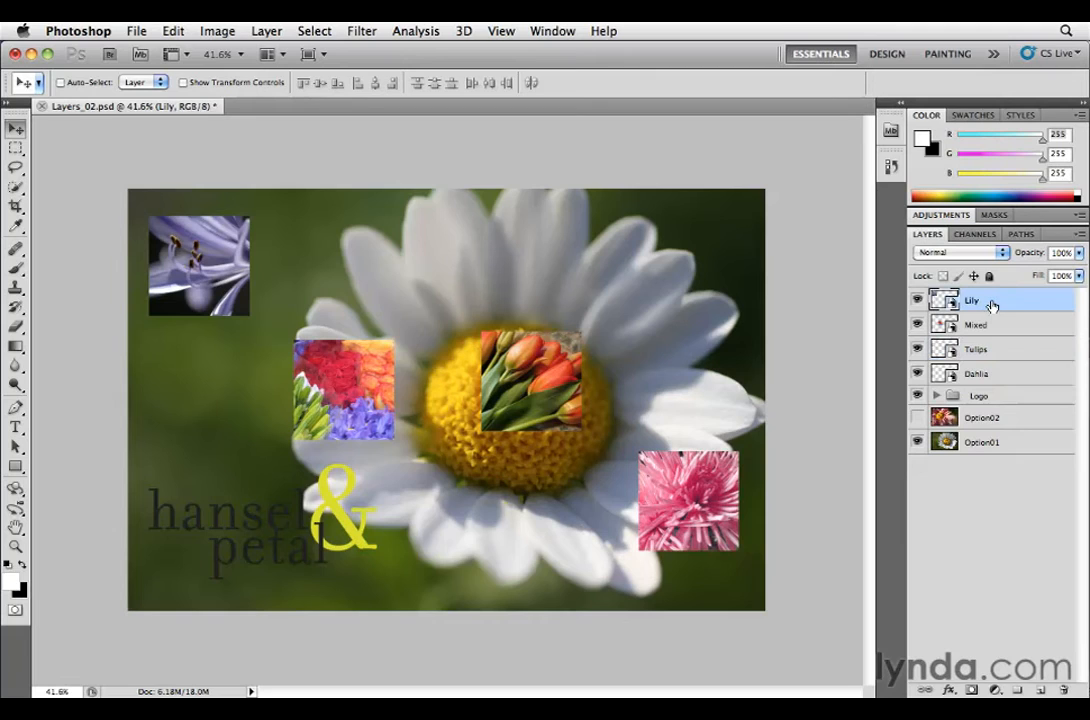
left_click(997, 374, "shift")
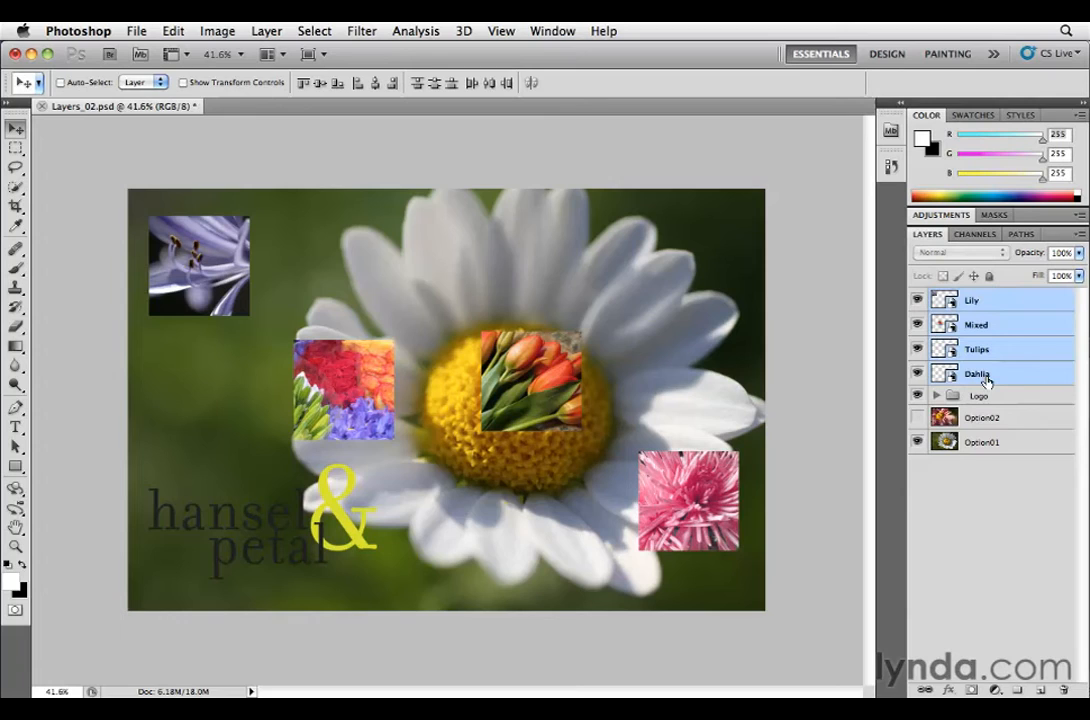
left_click(992, 505)
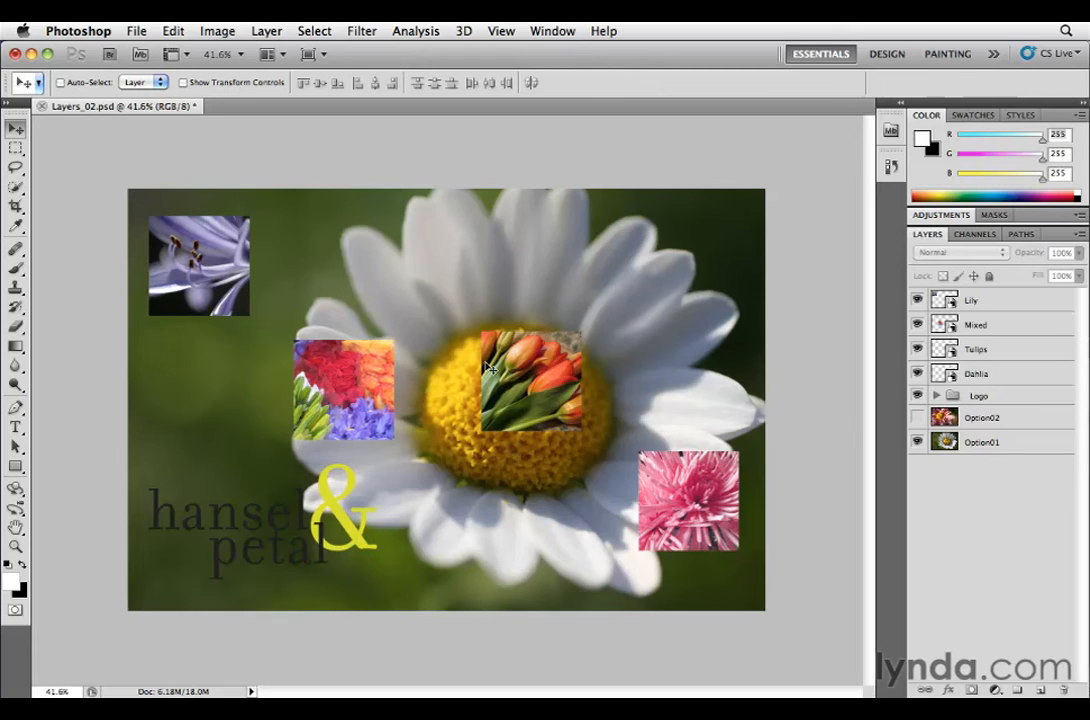
- Select the Lily, Mixed, Tulips and Dahlia layers together by picking their images directly on the canvas
left_click(204, 262, "super")
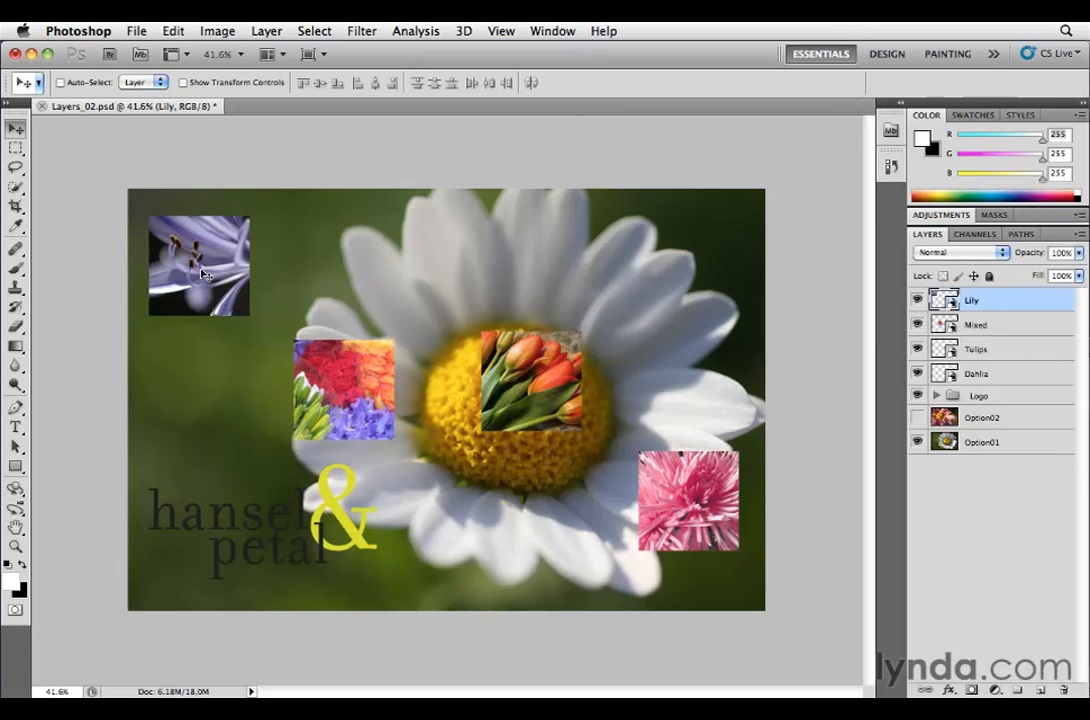
left_click(352, 388, "shift+super")
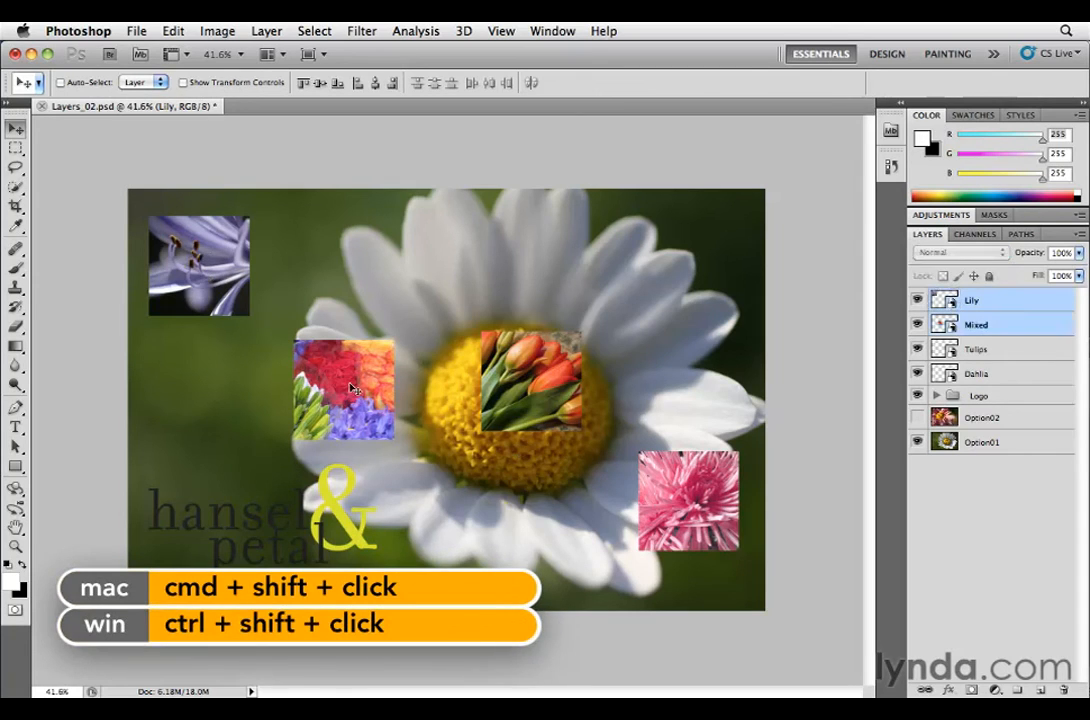
left_click(470, 332, "shift+super")
left_click(694, 487, "shift+super")
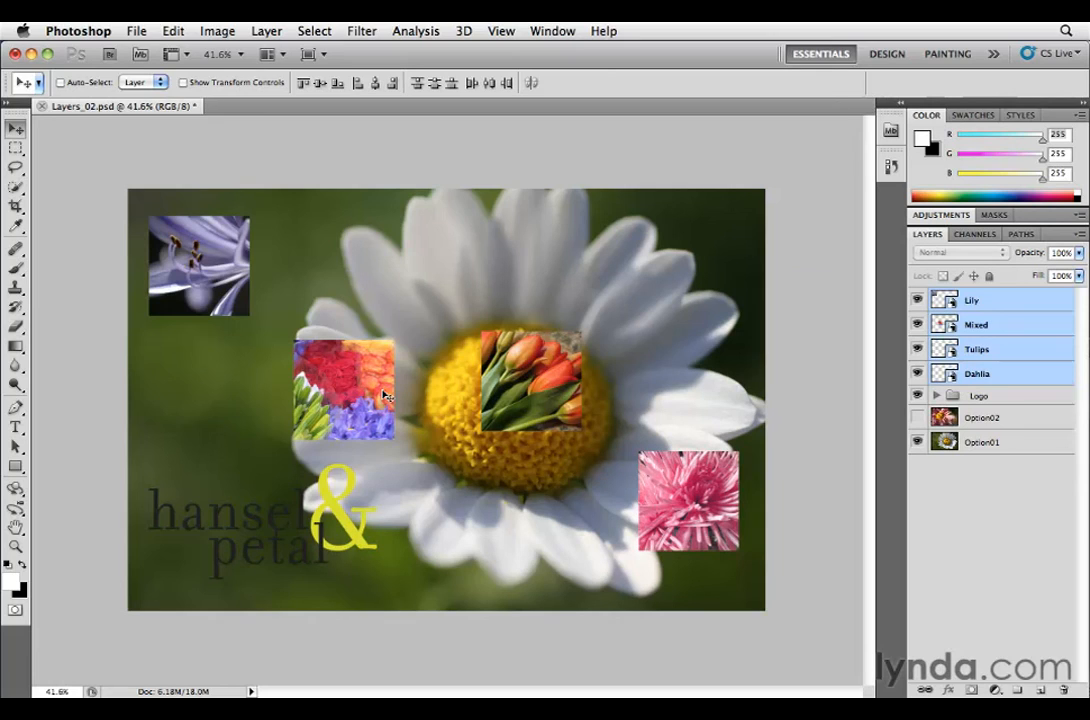
- Try to scale the four selected images together proportionally to about 94.8% with Free Transform
key("super+t")
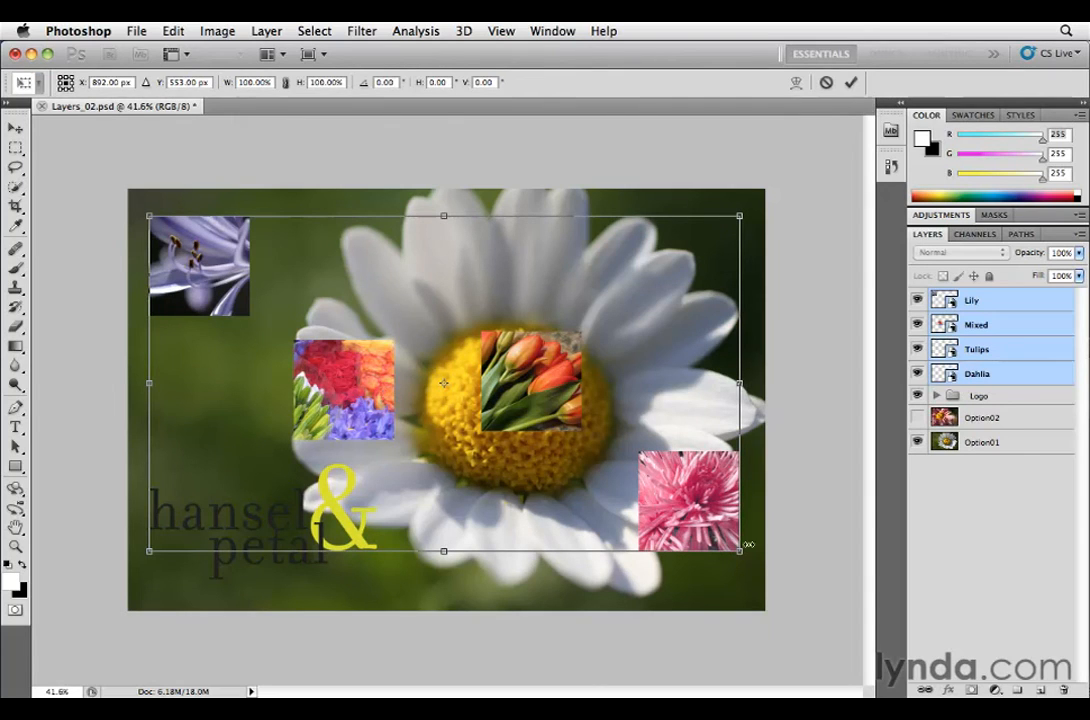
left_click_drag(740, 551, 698, 556)
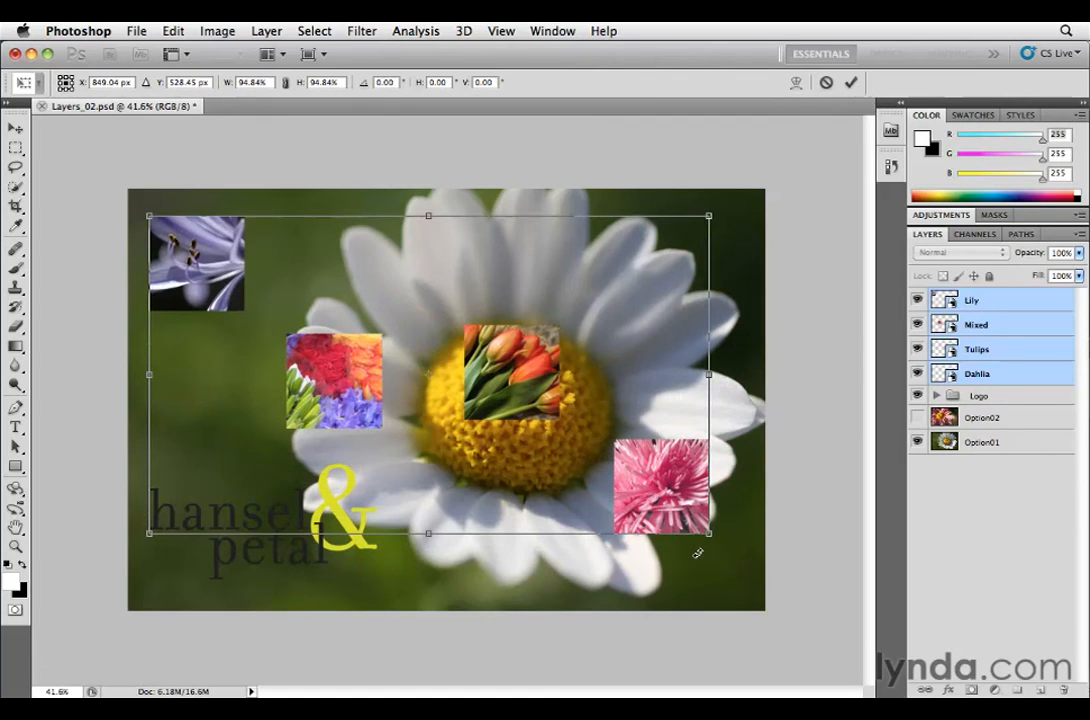
key("Return")
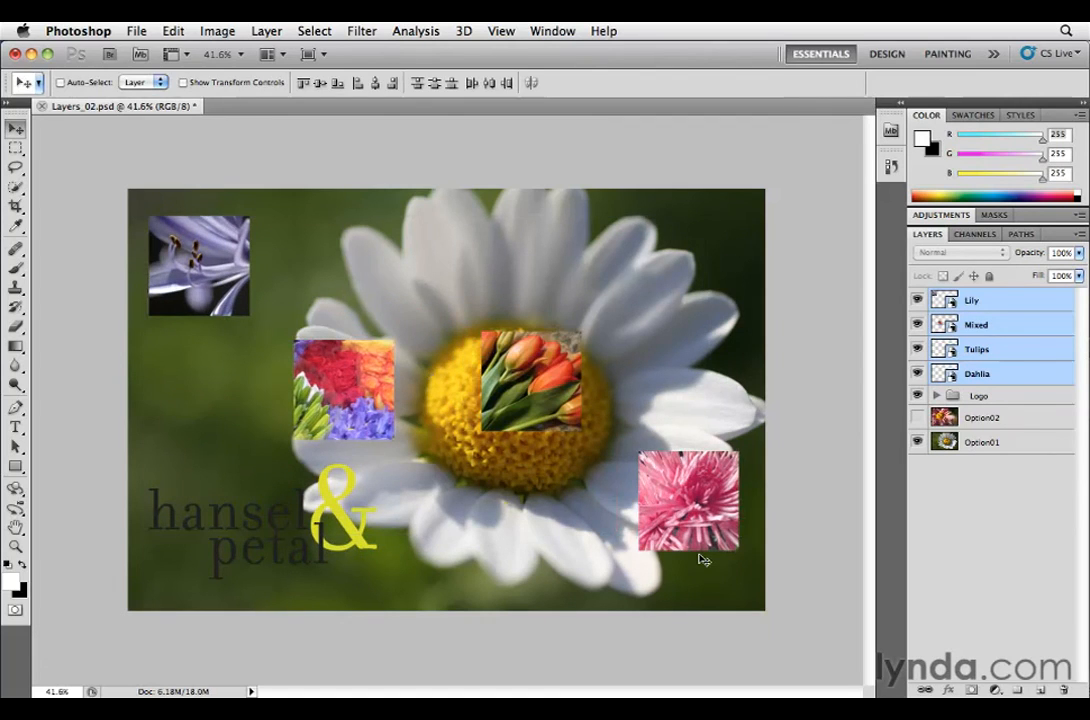